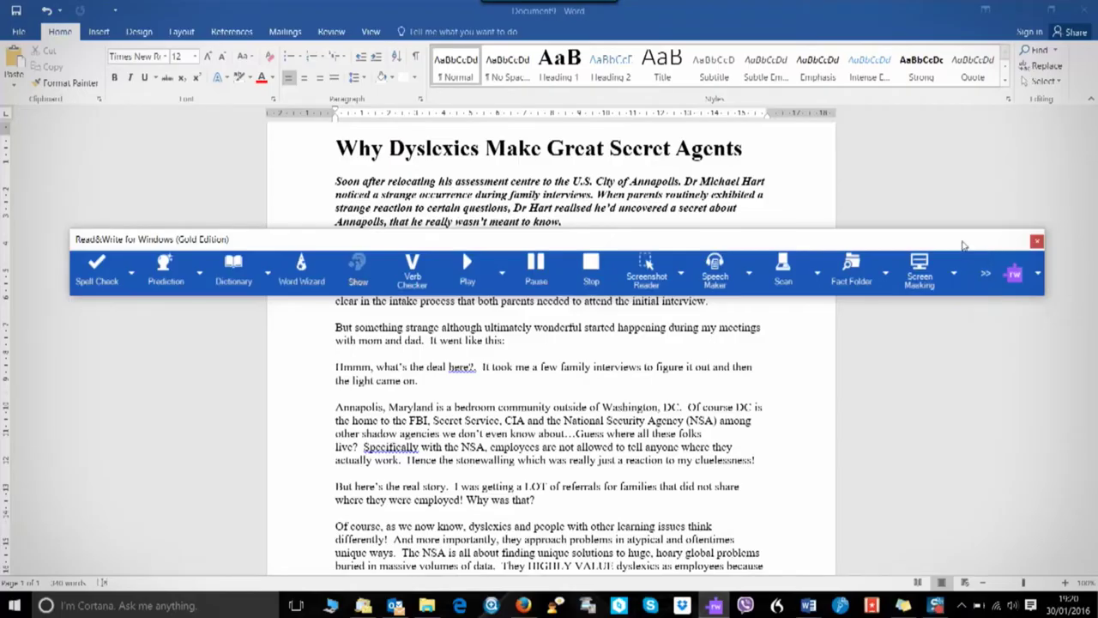
Move the floating Read&Write toolbar and dock it along the top edge of the screen.
left_click_drag(964, 244, 8, 429)
left_click_drag(2, 467, 489, 4)
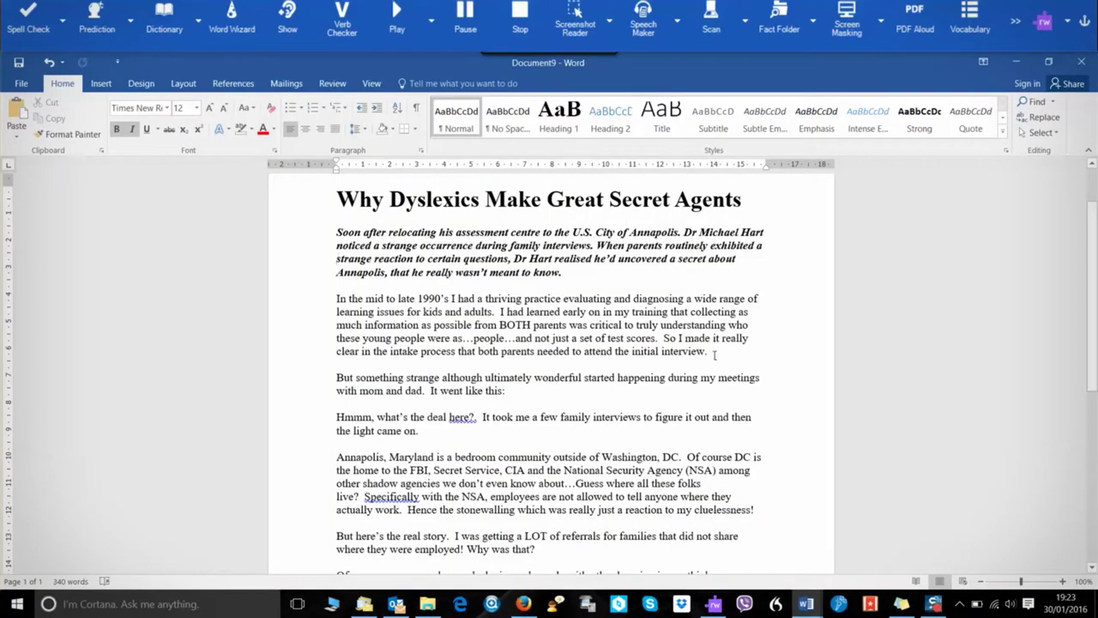
Have the paragraph beginning "In the mid to late 1990's" read aloud.
left_click_drag(713, 355, 486, 329)
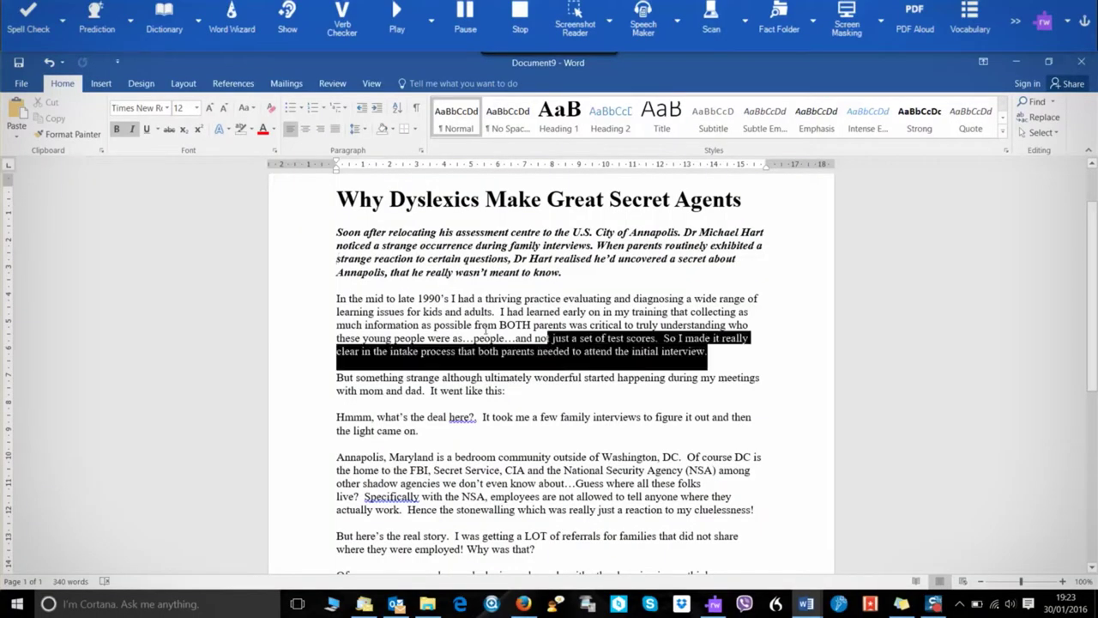
left_click_drag(344, 297, 336, 298)
left_click(399, 19)
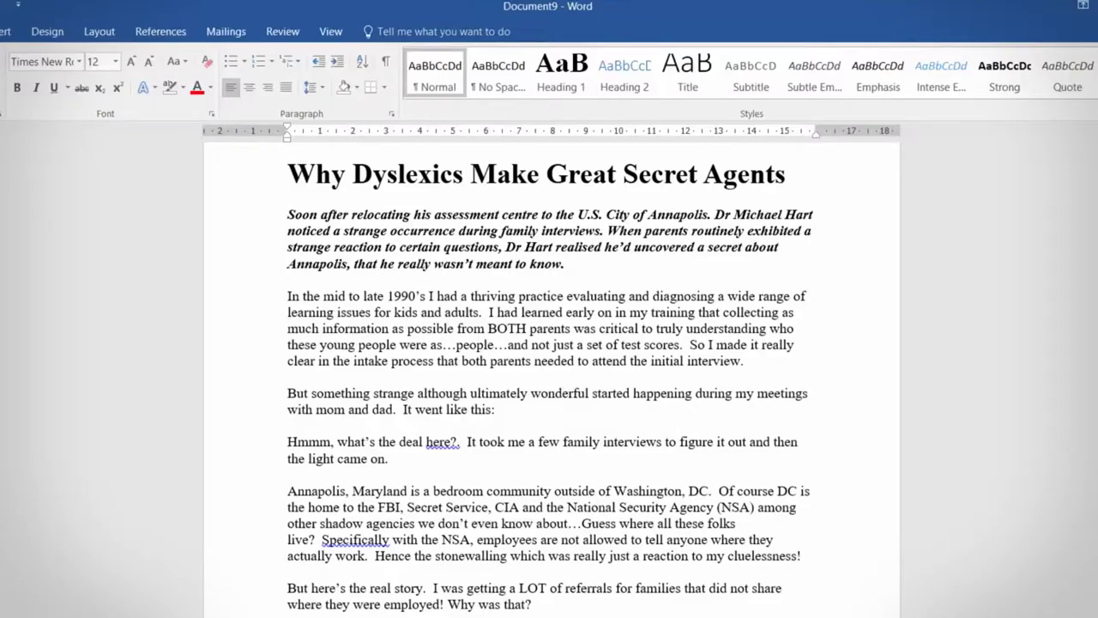
Review the available voices and the highlighting settings in the speech options.
left_click(421, 3)
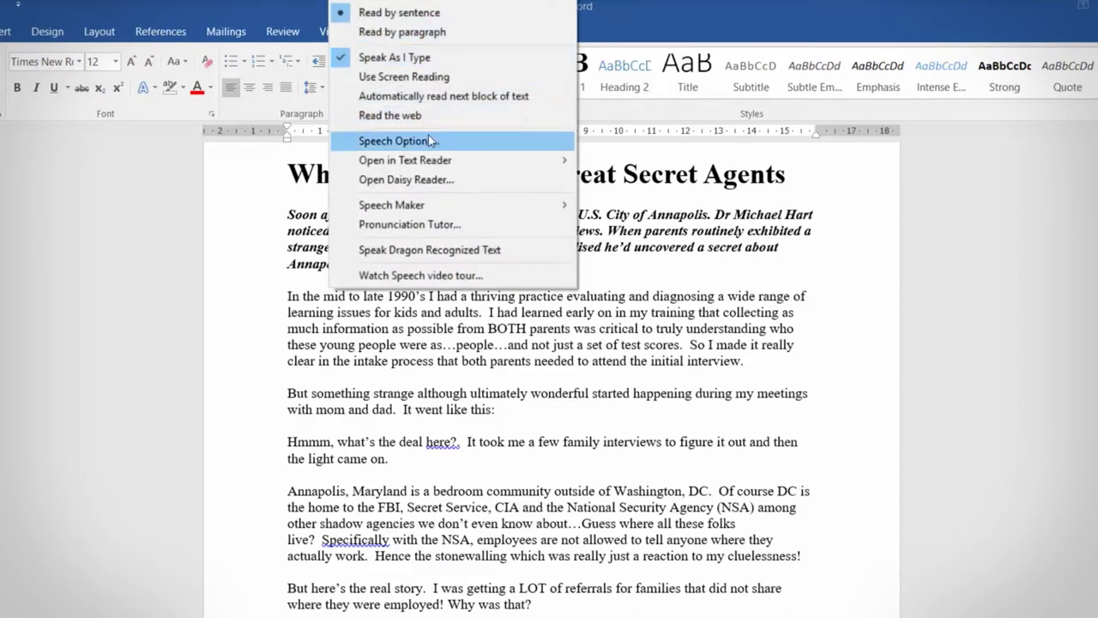
left_click(428, 137)
left_click(652, 246)
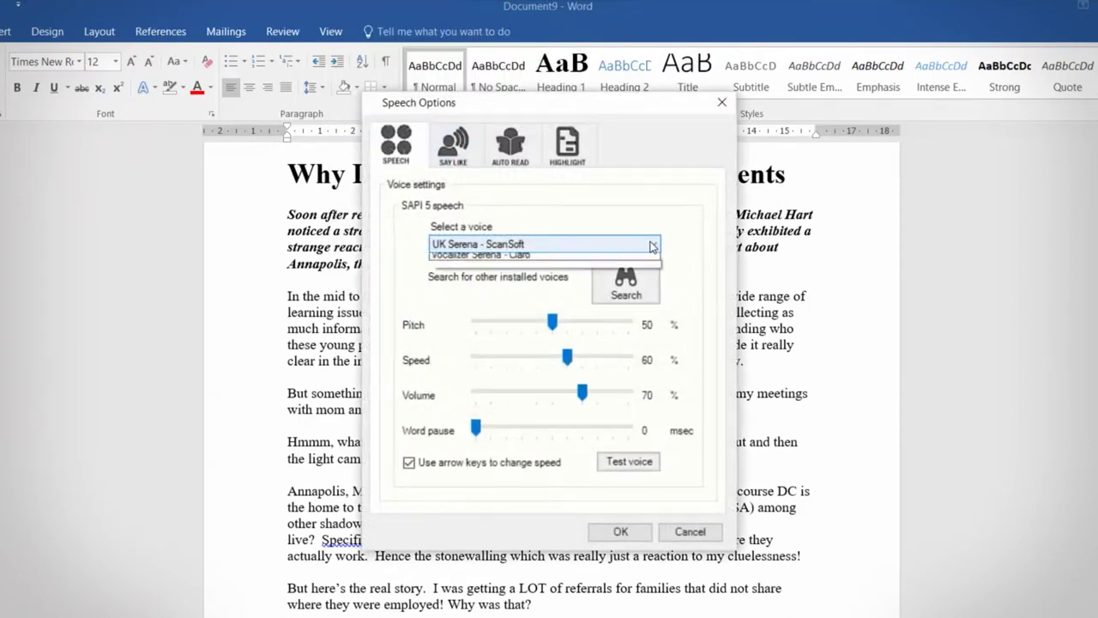
left_click(700, 237)
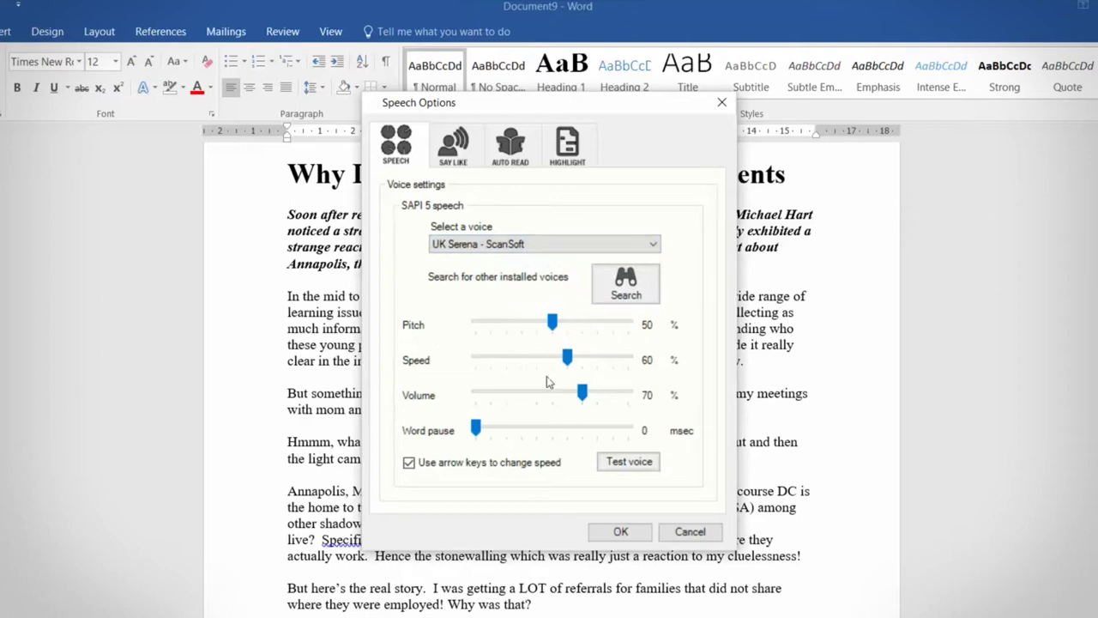
left_click(566, 150)
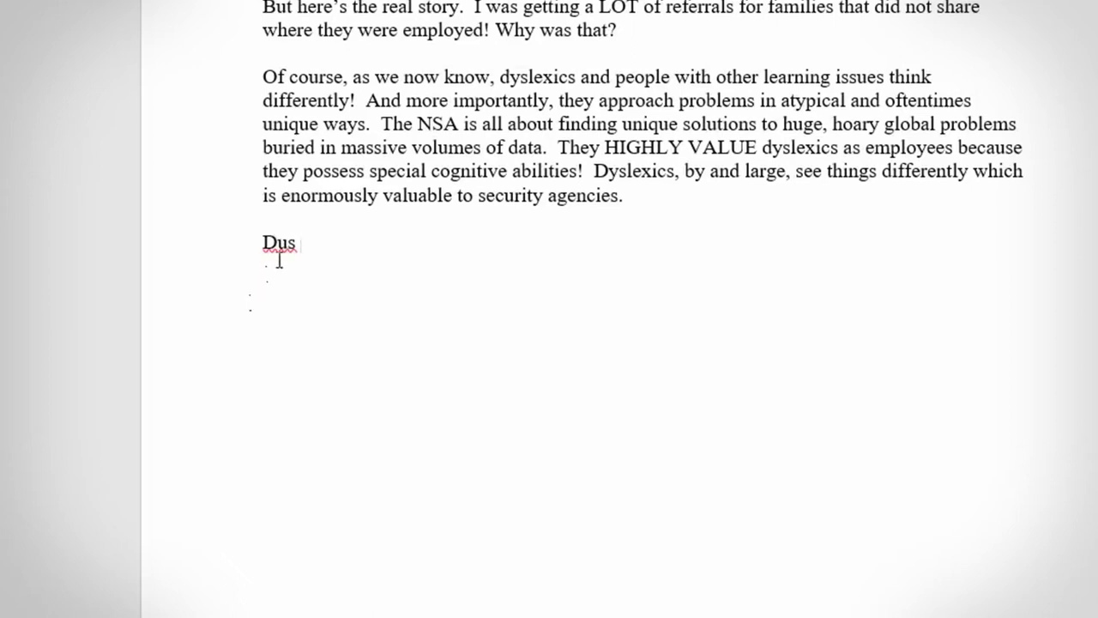
View Word's own suggestions for "Dus", and replace the word with "Bus" using the Read&Write spell check.
right_click(277, 246)
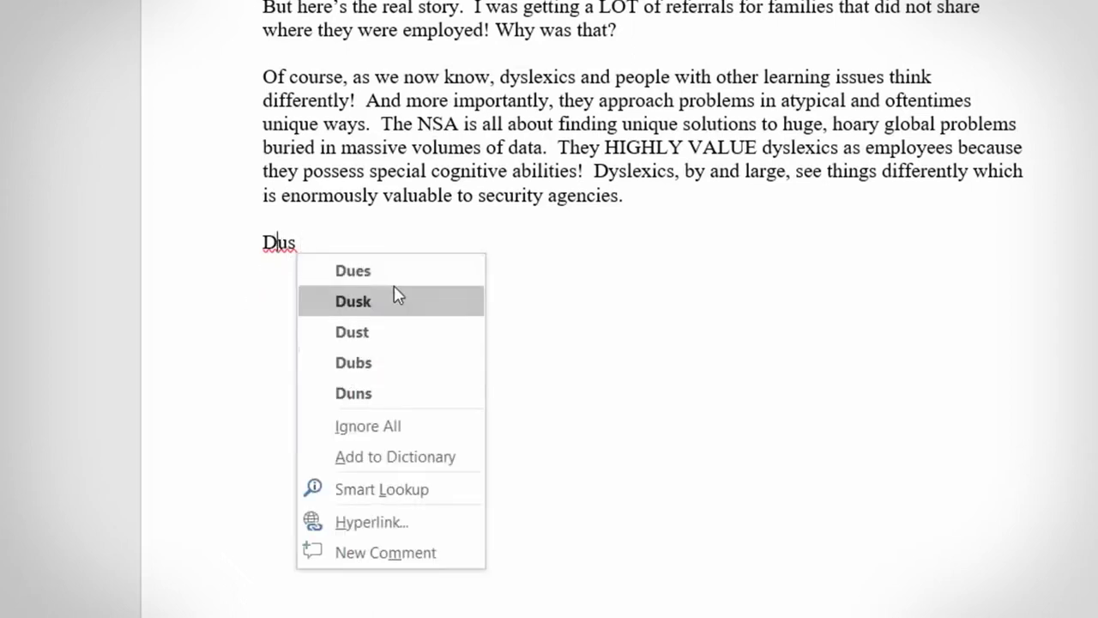
left_click(578, 307)
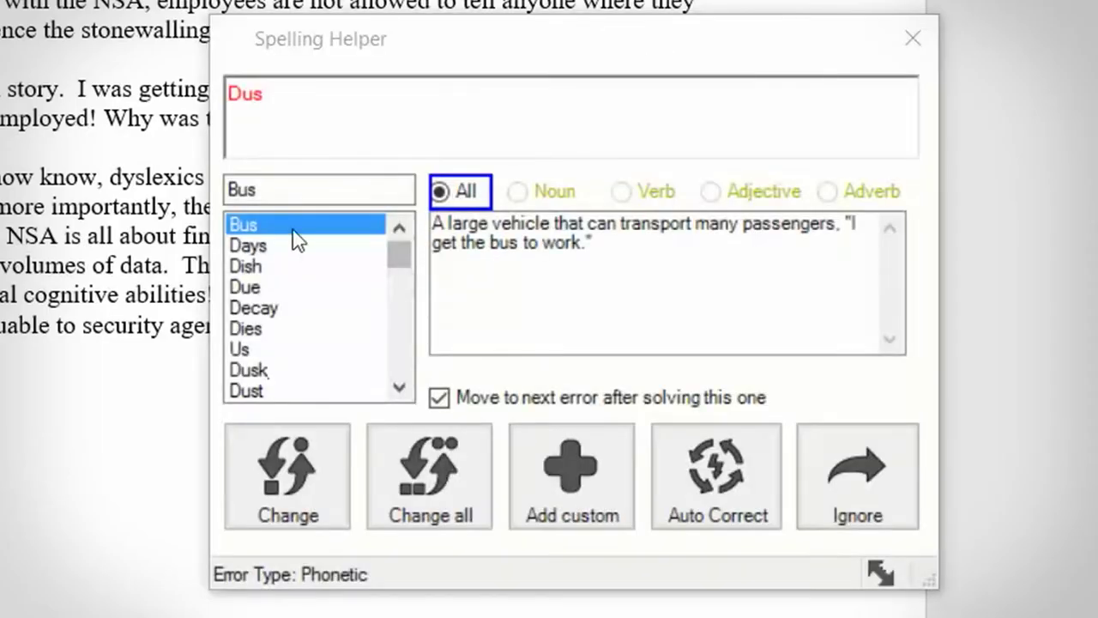
left_click(294, 496)
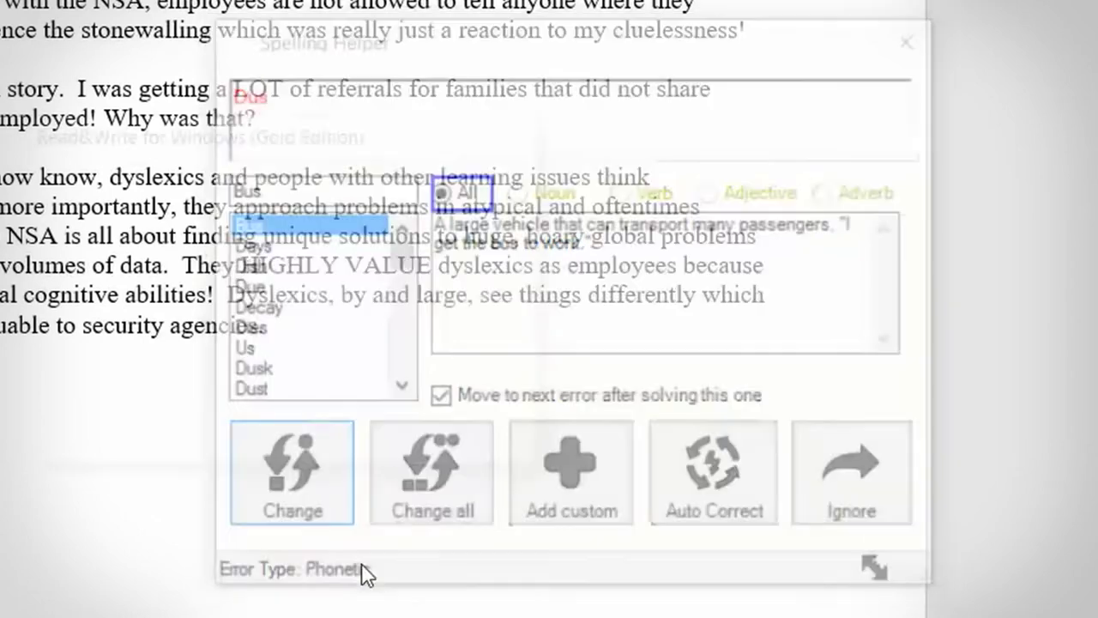
left_click(457, 439)
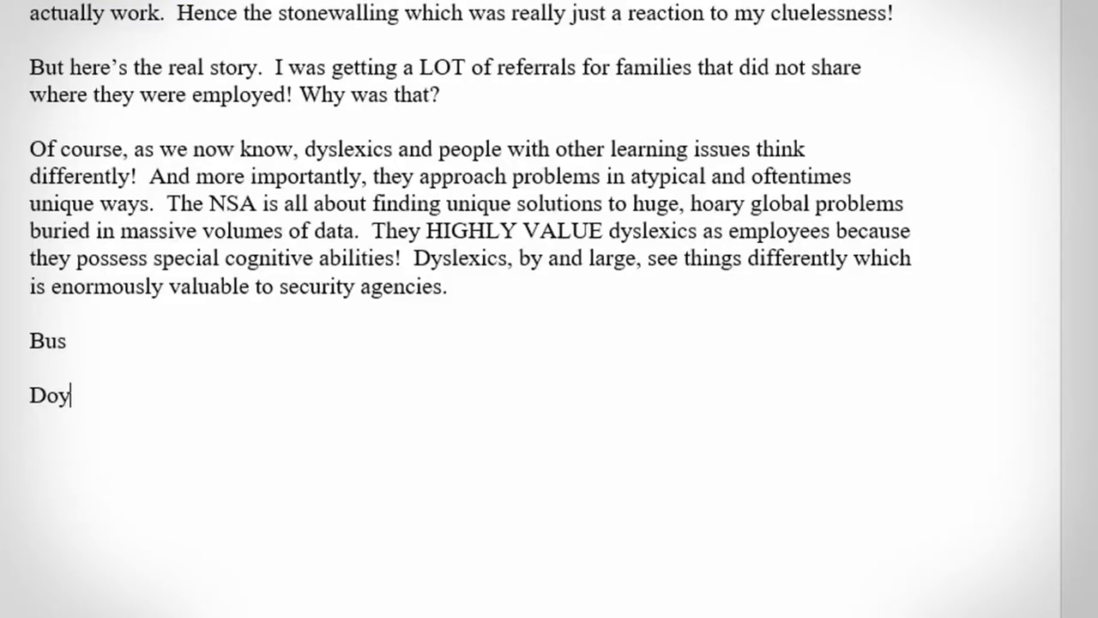
Compare Word's suggestions for "Doy" with the Read&Write spell check list, and correct the word to "Boy".
right_click(45, 402)
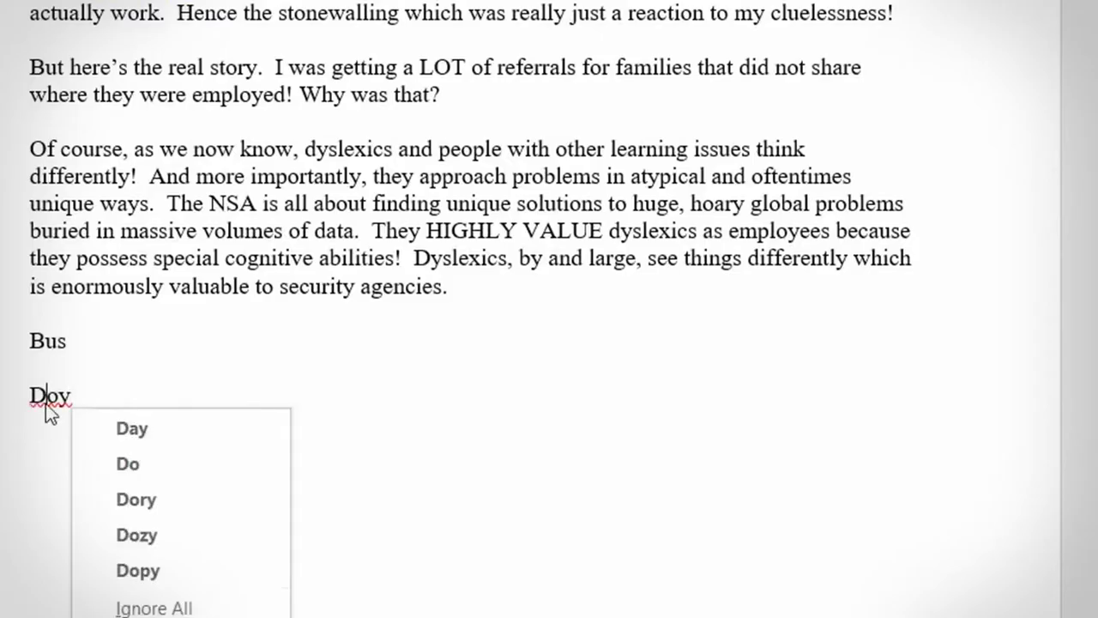
key("Escape")
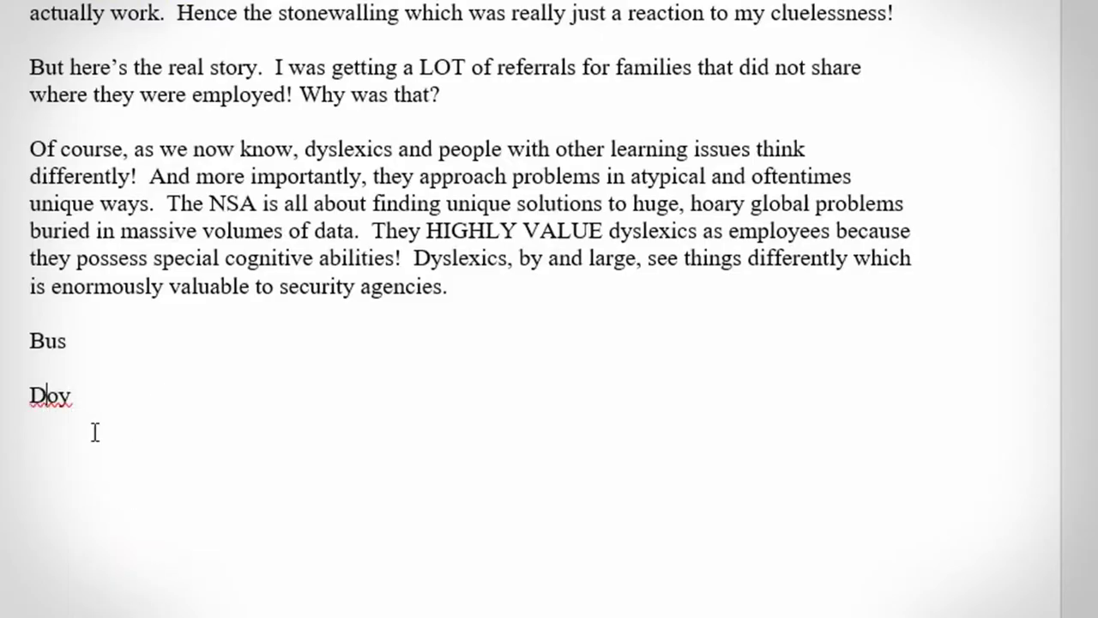
double_click(76, 406)
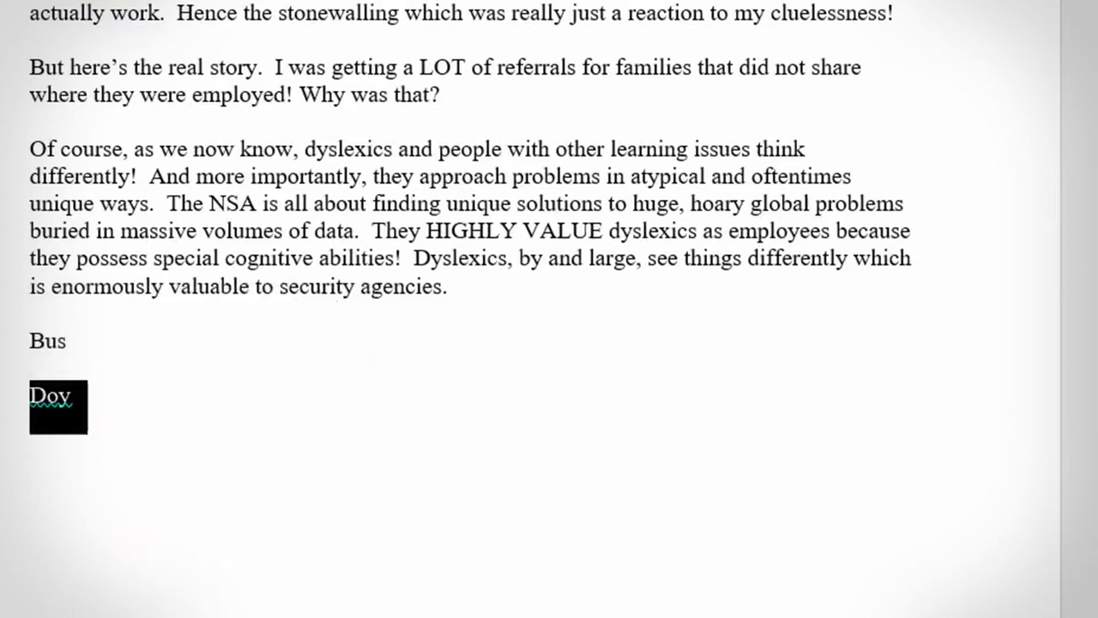
key("F7")
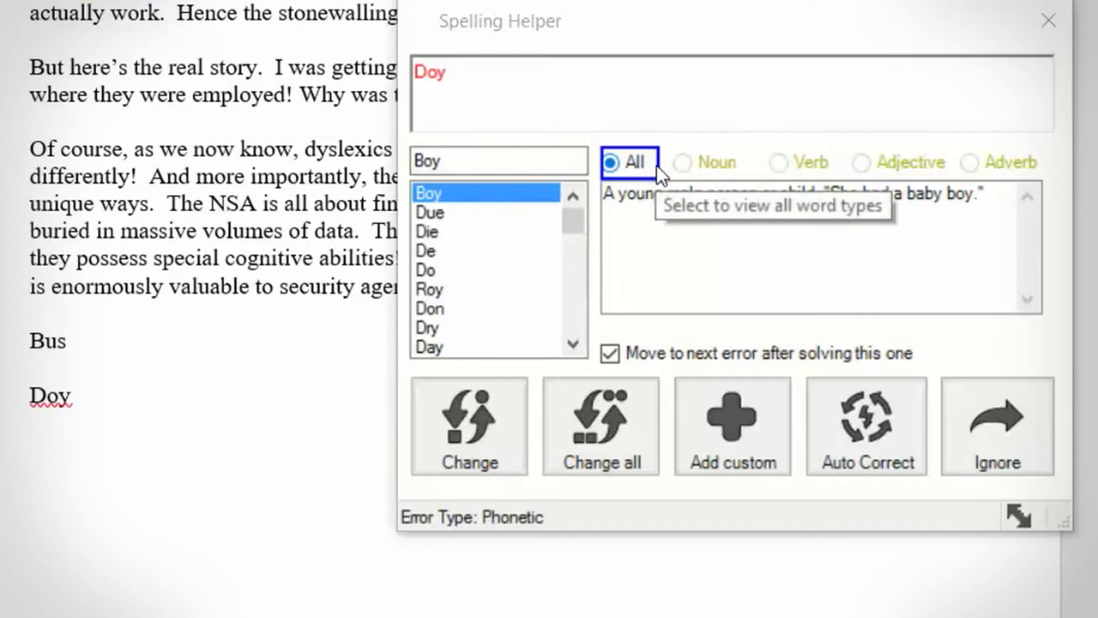
left_click(574, 313)
left_click(574, 311)
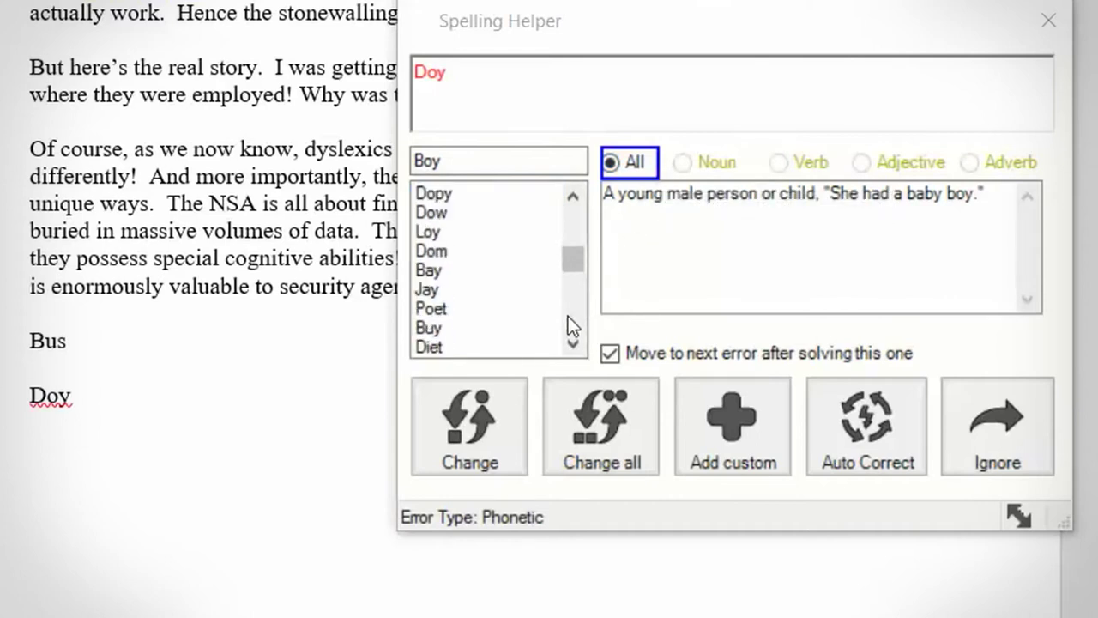
left_click(567, 316)
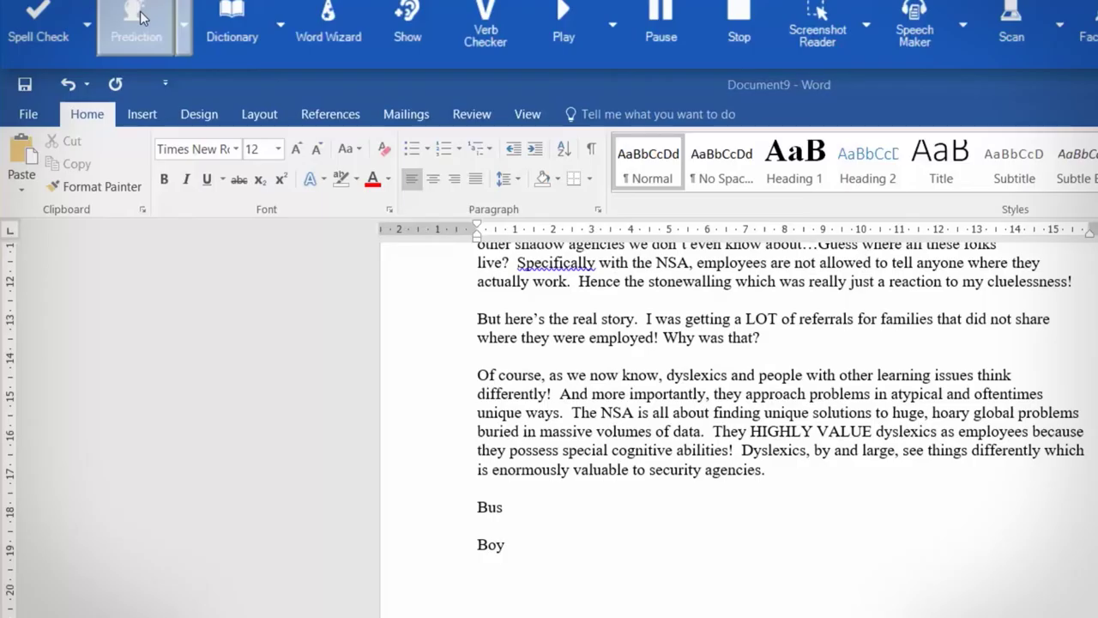
Turn on word prediction and write "We have been to the pharmacy" below "Boy", picking "pharmacy" from the predicted words.
left_click(139, 17)
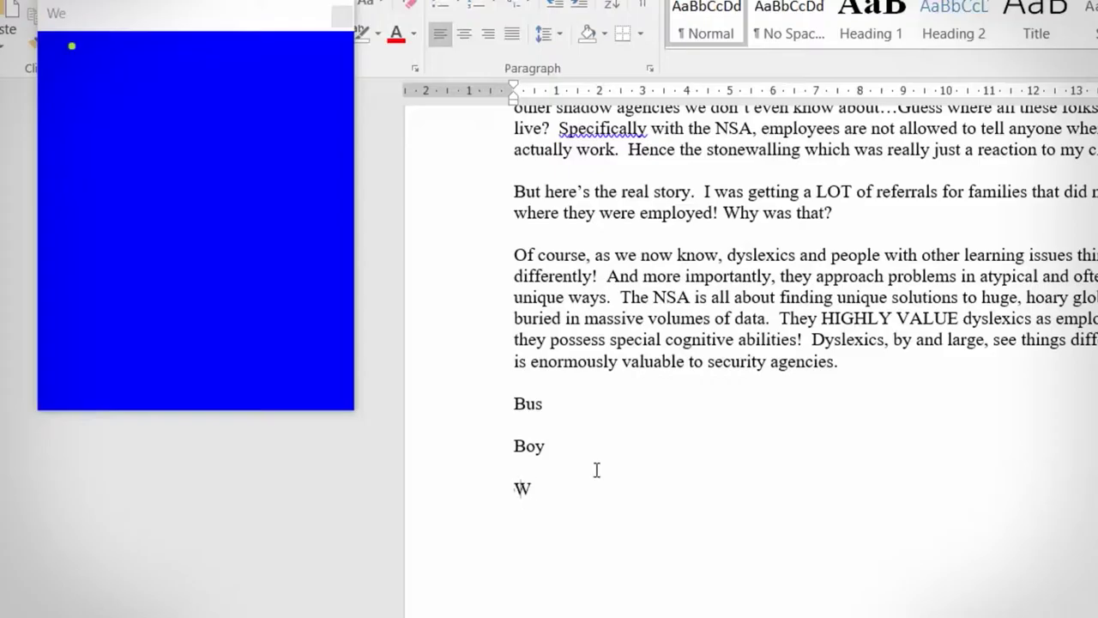
type("e")
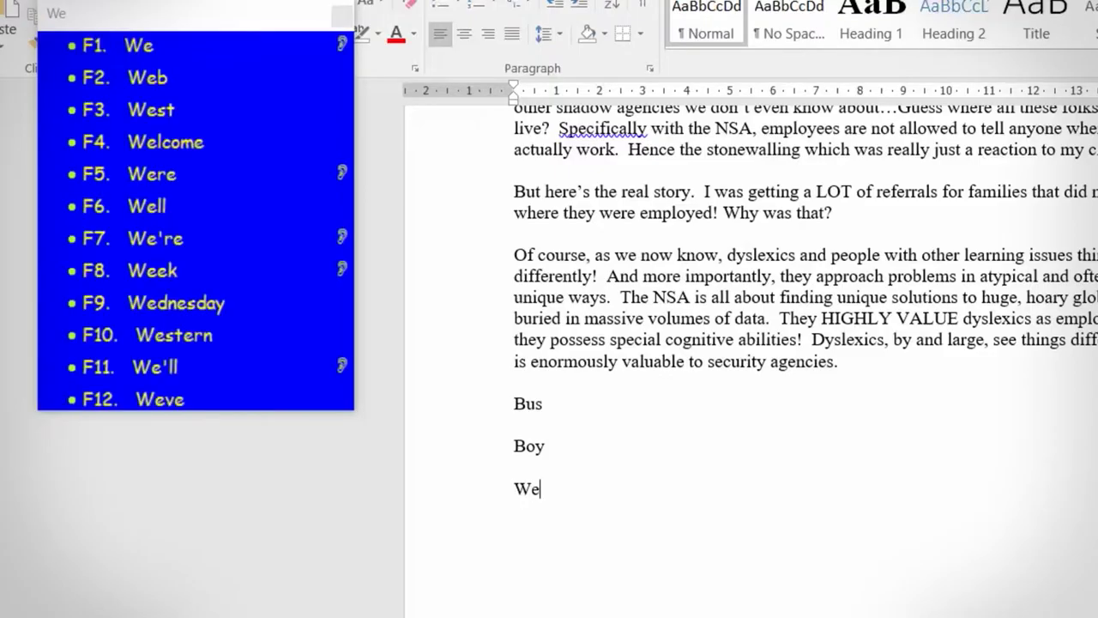
type(" have been")
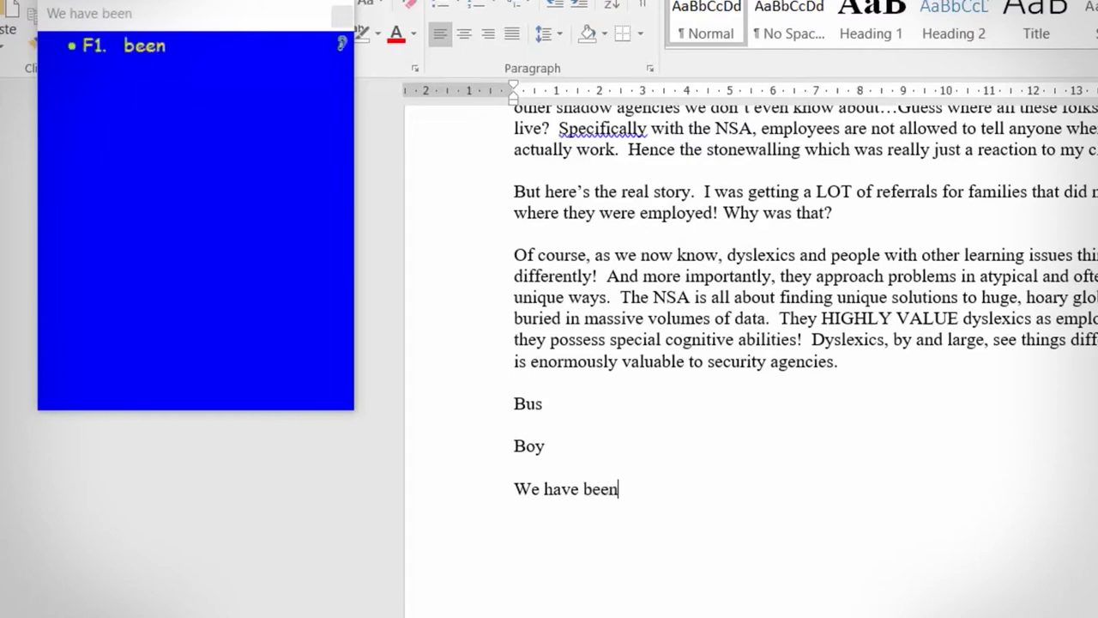
type(" to the ")
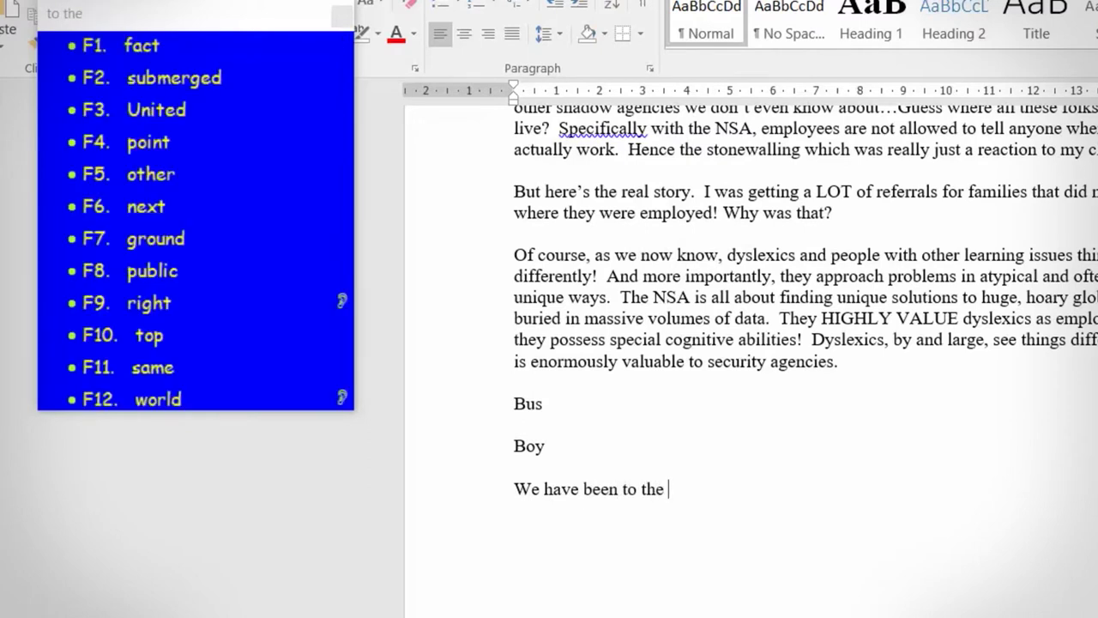
type("ph")
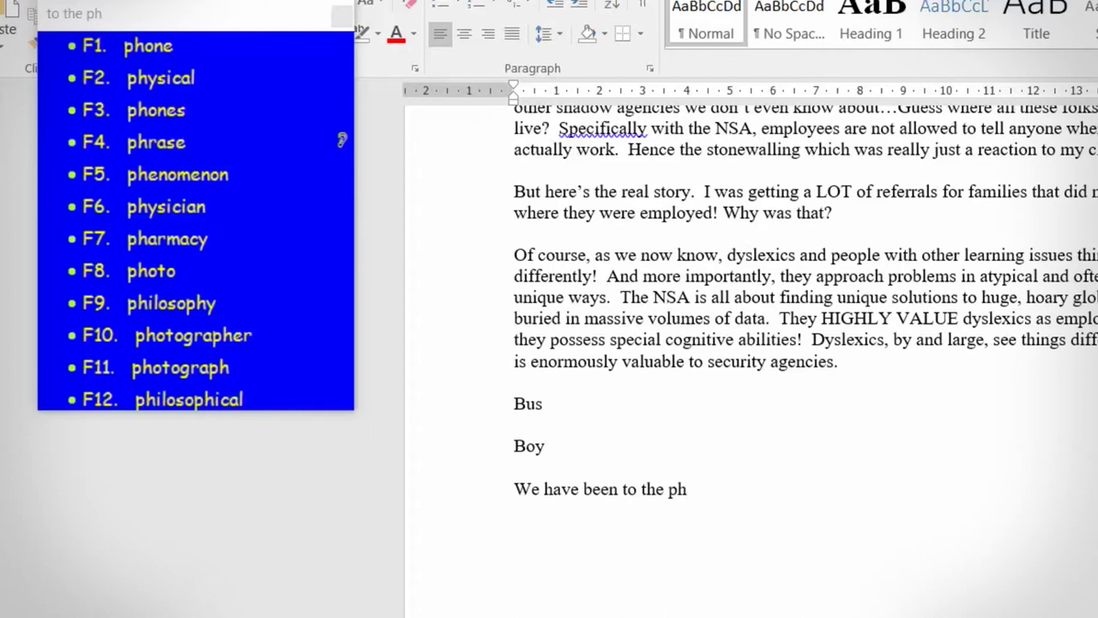
key("F7")
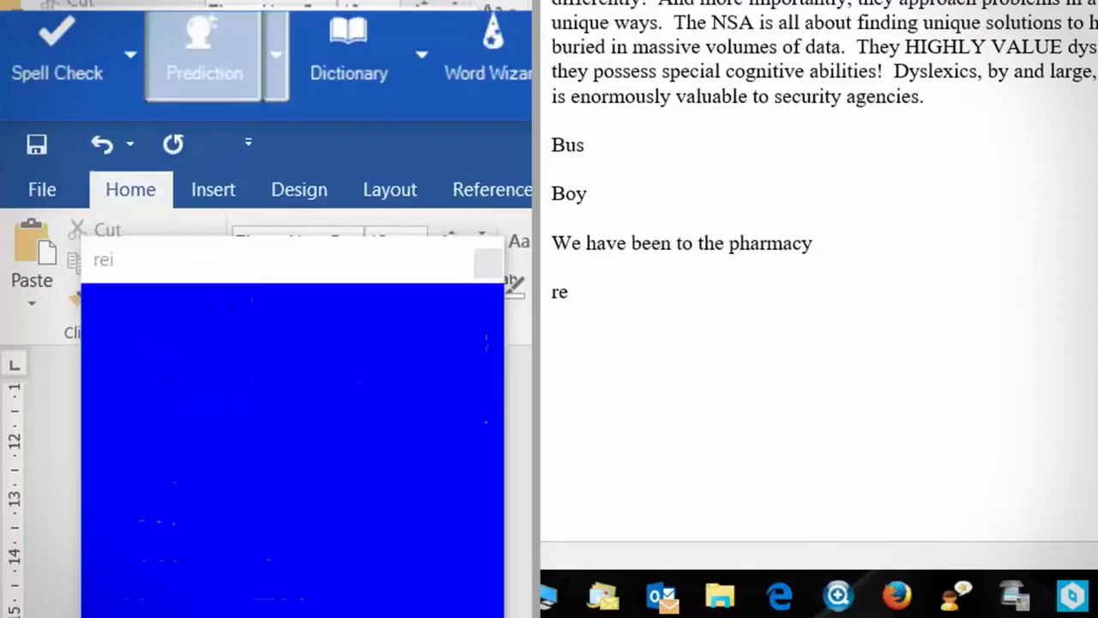
Write "reinforcement learning and multidimensional thinking" on the new line by accepting the first predicted word each time.
type("i")
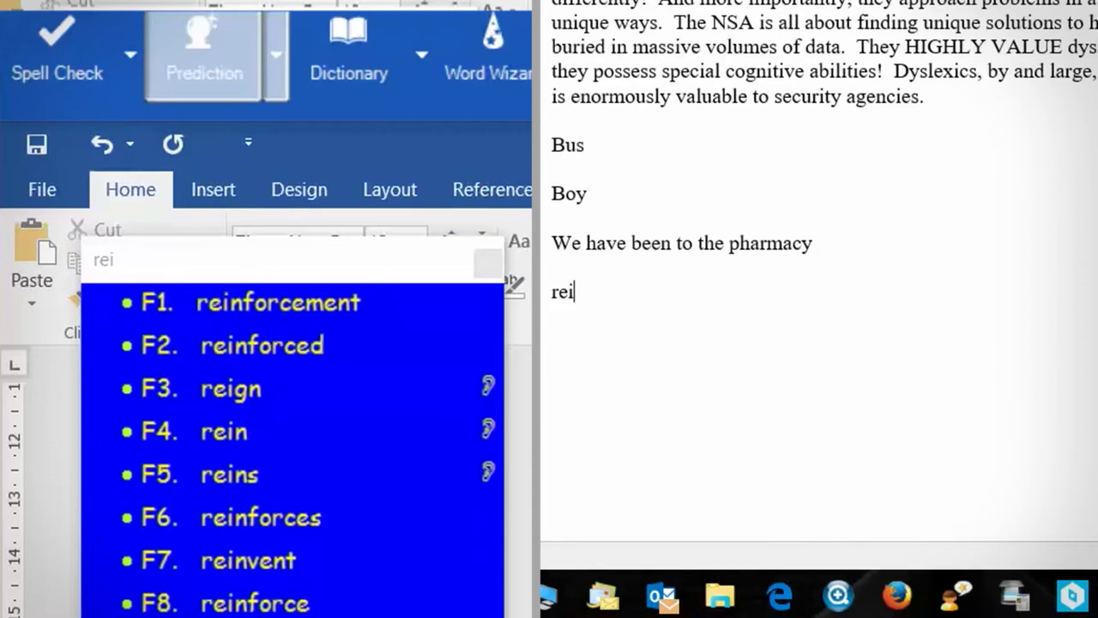
key("F1")
key("F1")
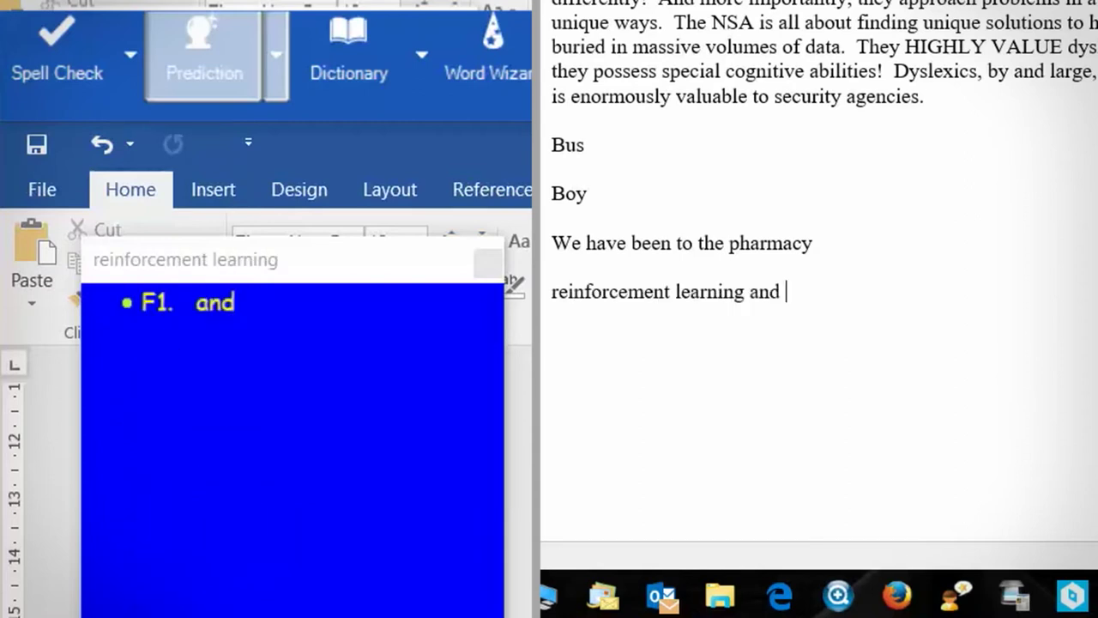
key("F1")
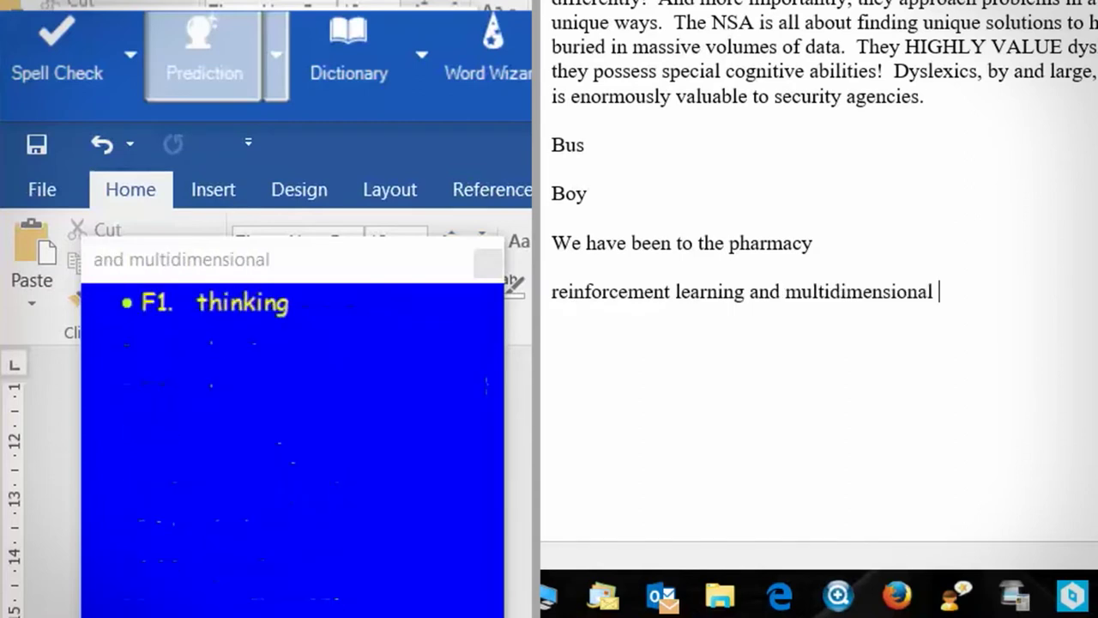
key("F1")
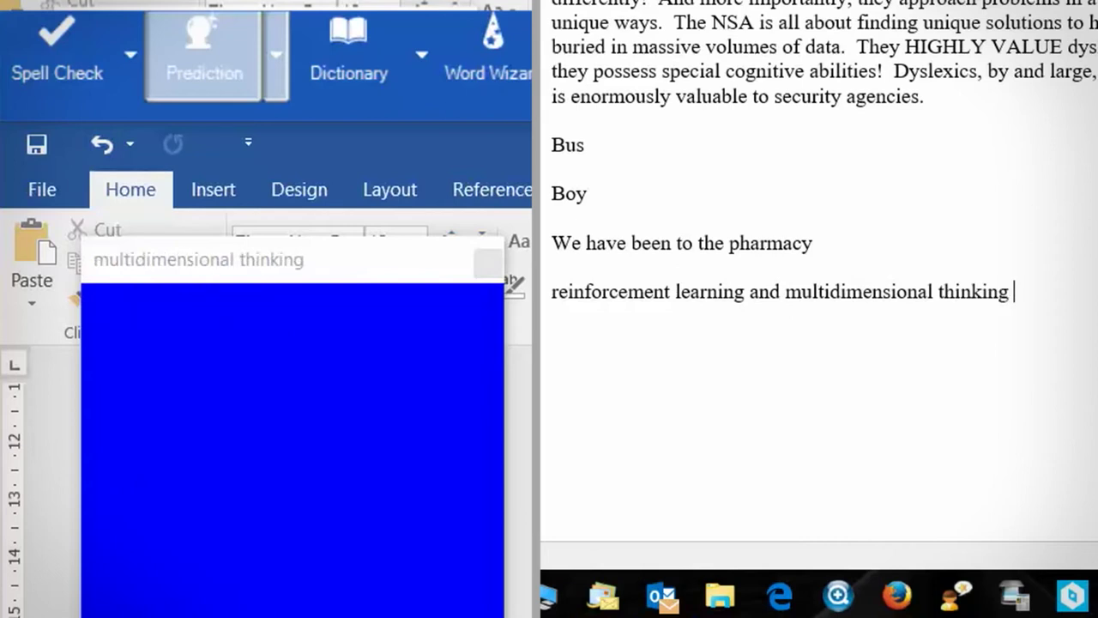
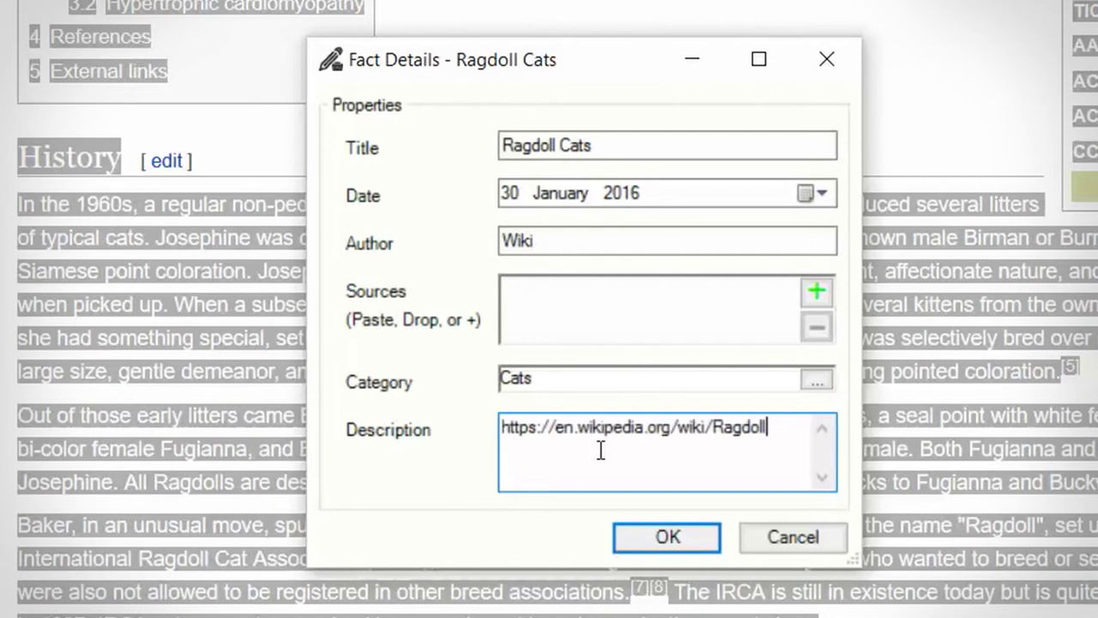
Save the Ragdoll Cats fact and review the stored facts filtered to the Cats category.
left_click(685, 537)
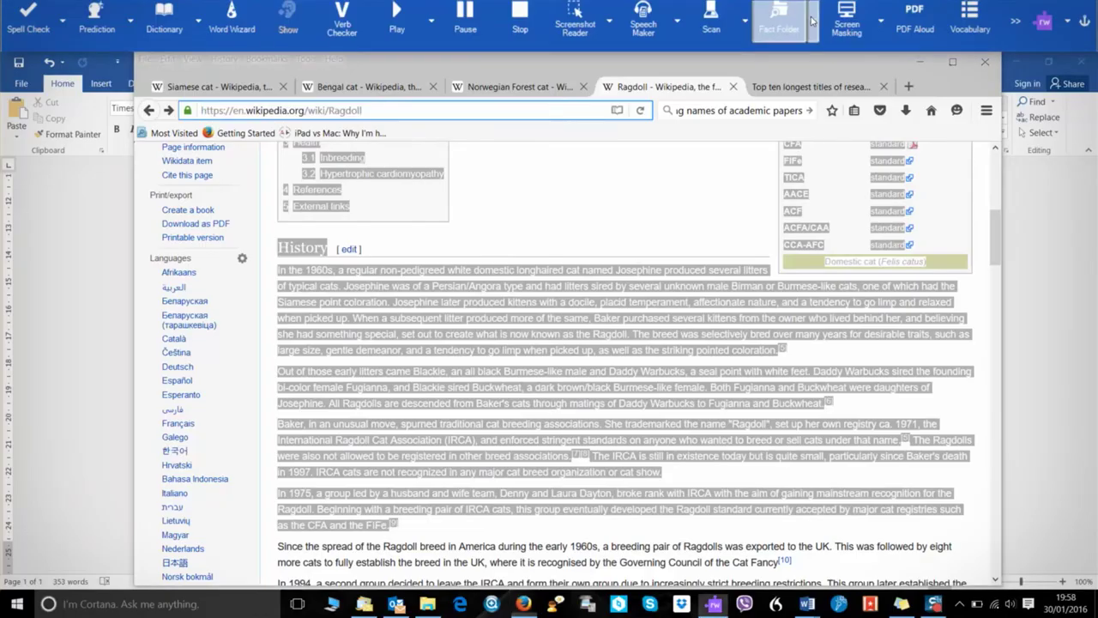
left_click(811, 21)
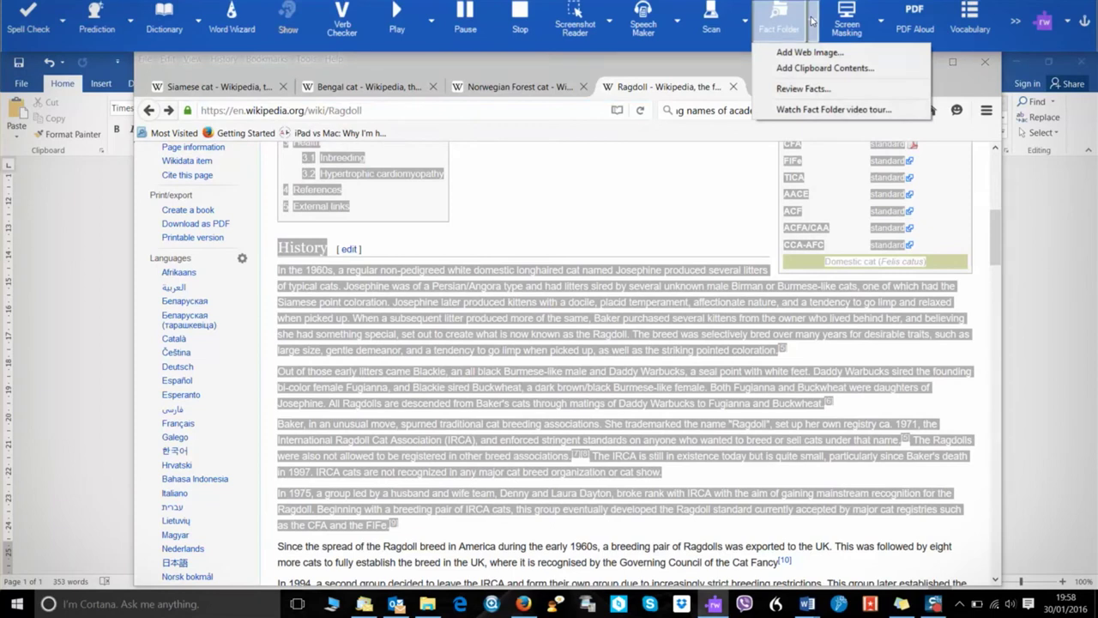
left_click(836, 89)
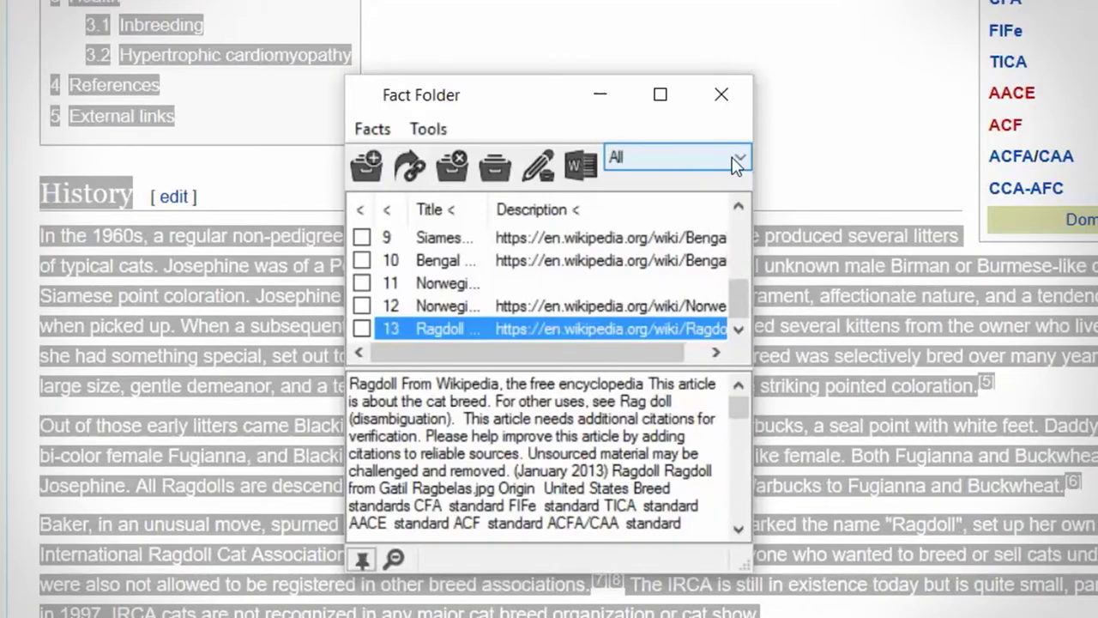
left_click(739, 160)
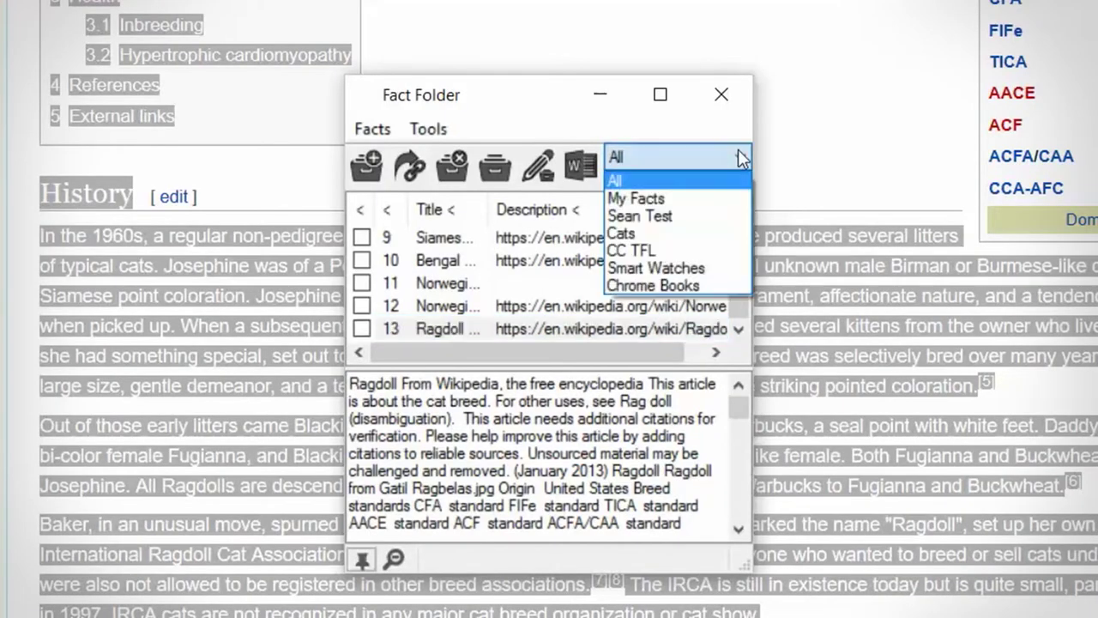
left_click(697, 235)
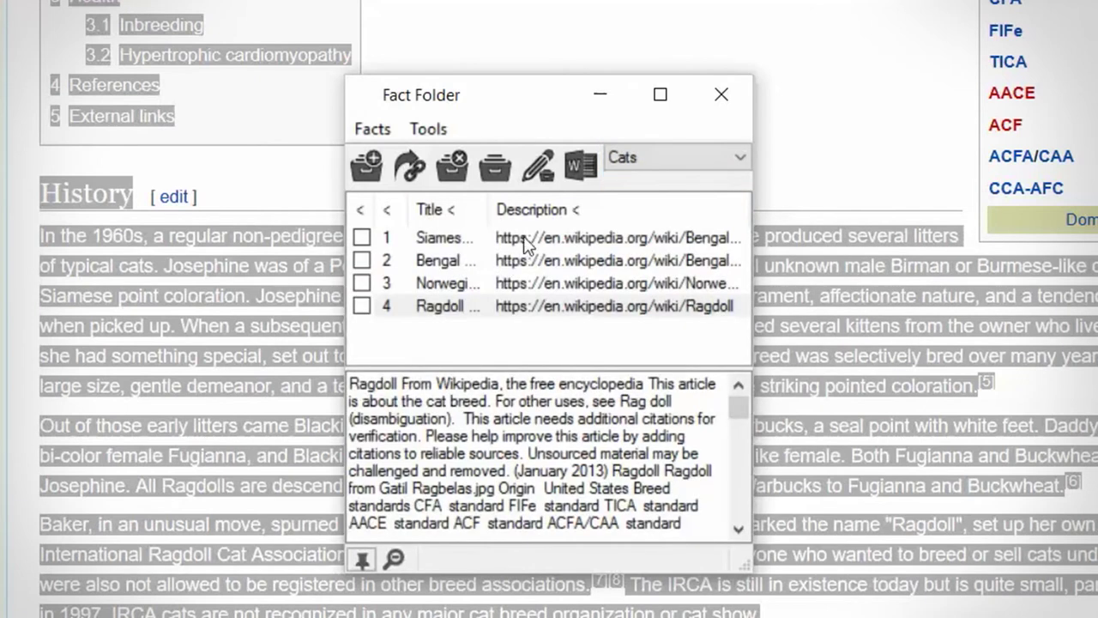
Export all four stored Cats facts to Word with a Harvard bibliography and close the Fact Folder.
left_click(361, 238)
left_click(361, 259)
left_click(361, 283)
left_click(361, 305)
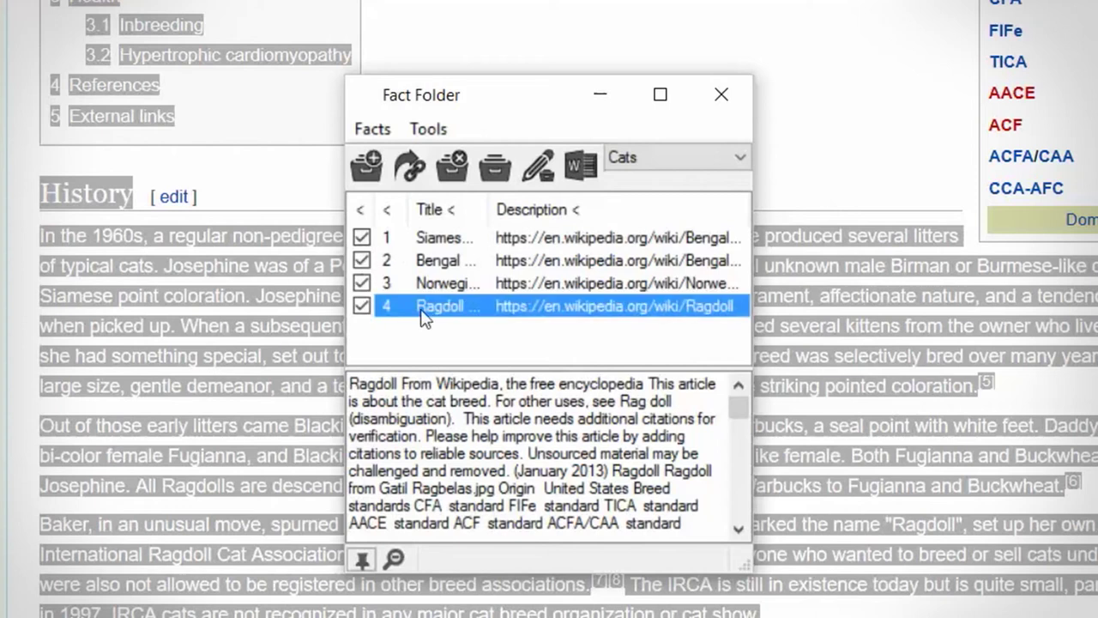
left_click(578, 162)
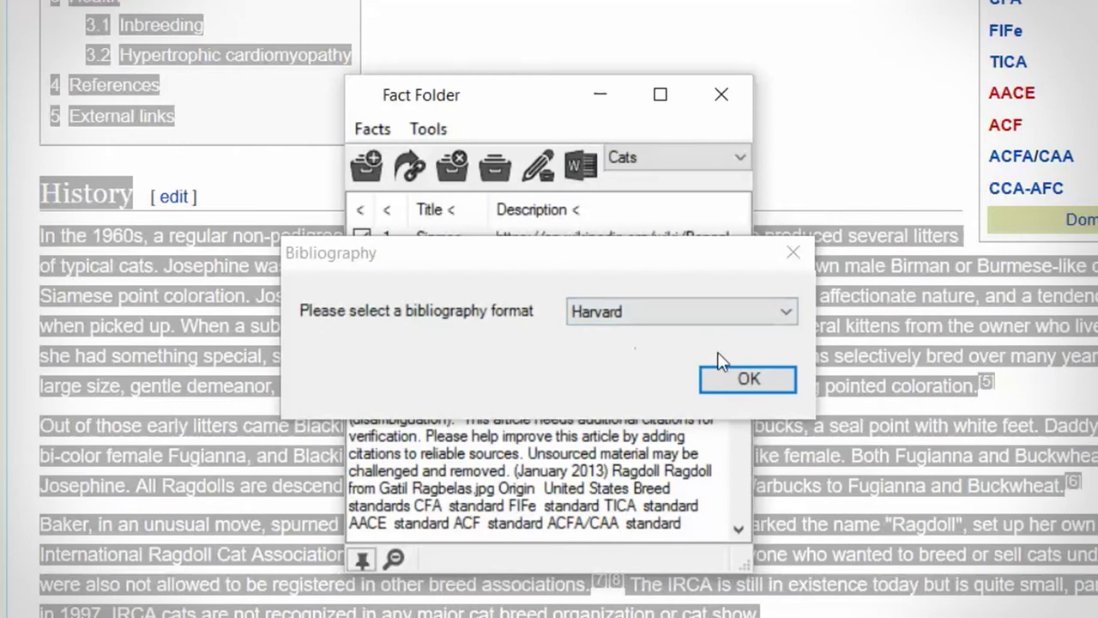
left_click(747, 378)
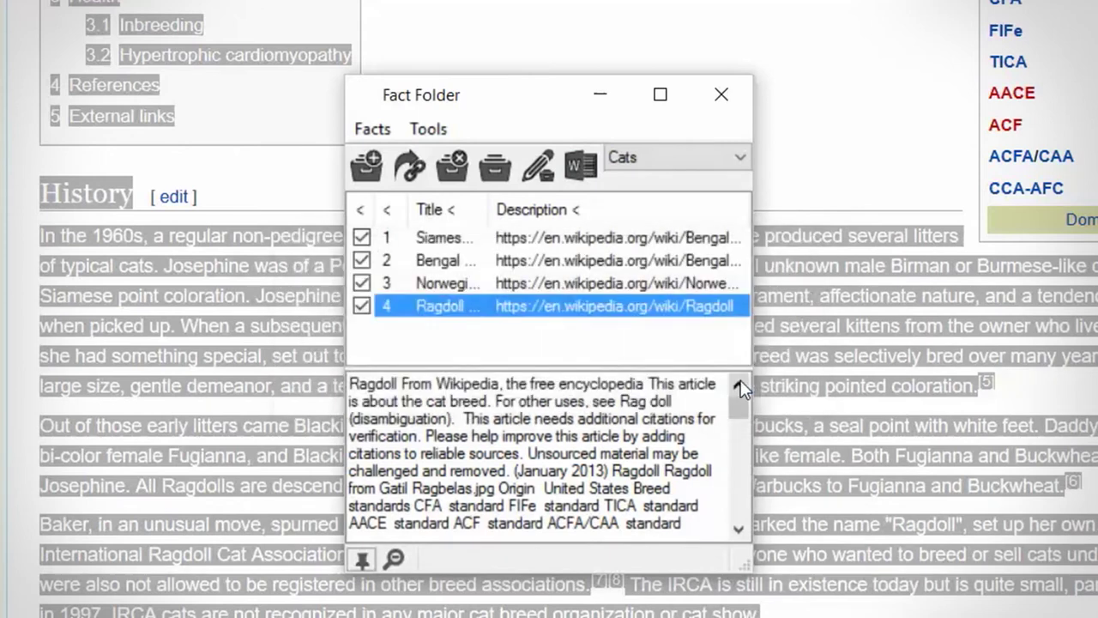
left_click(796, 380)
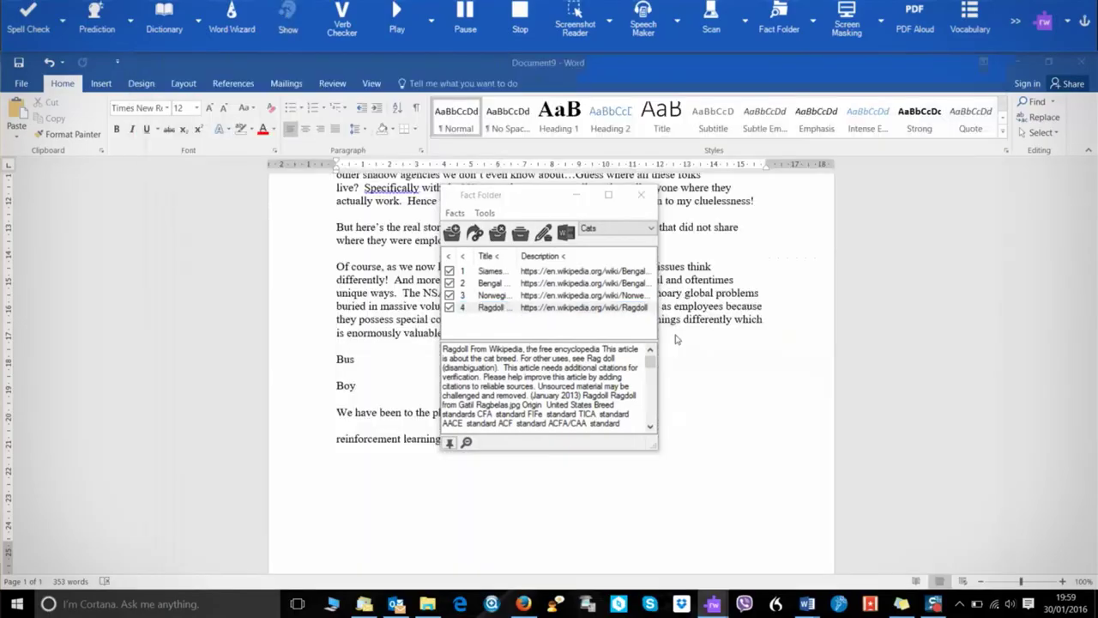
left_click(675, 339)
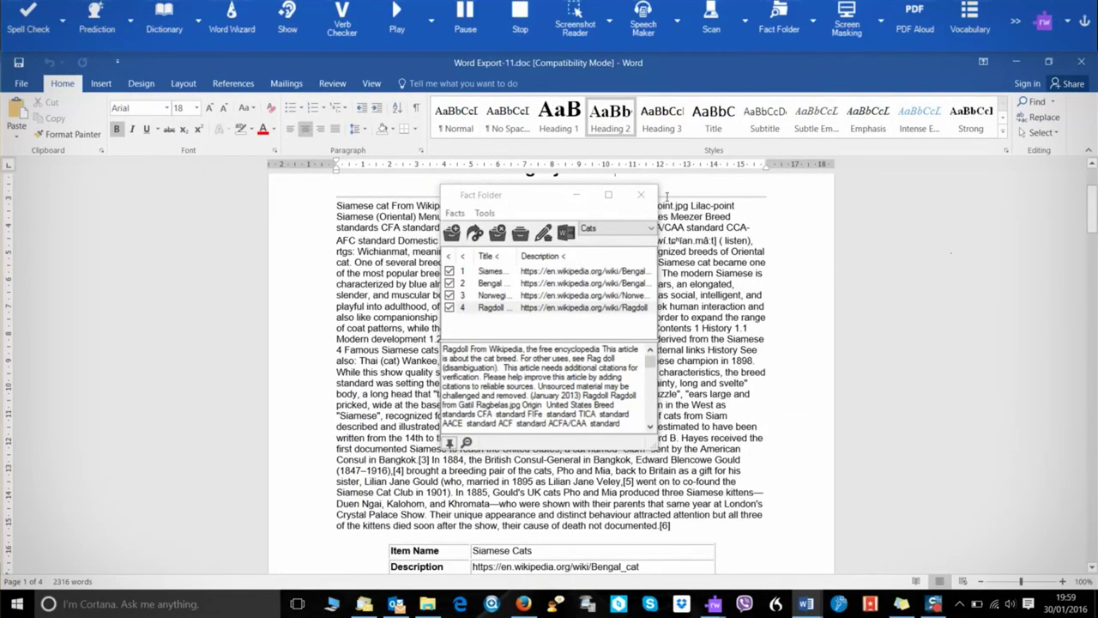
left_click(641, 195)
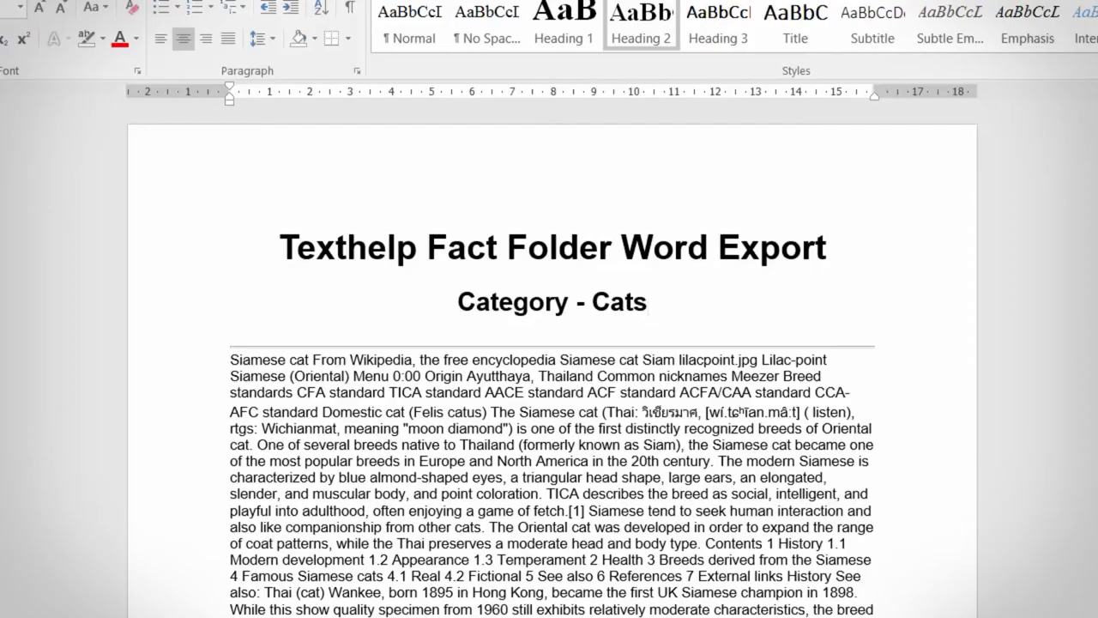
Look through the exported Cats facts document, including the source details below each fact.
scroll(552, 361, "down", 20)
scroll(552, 360, "down", 15)
scroll(553, 361, "up", 14)
scroll(435, 260, "up", 6)
scroll(435, 260, "down", 14)
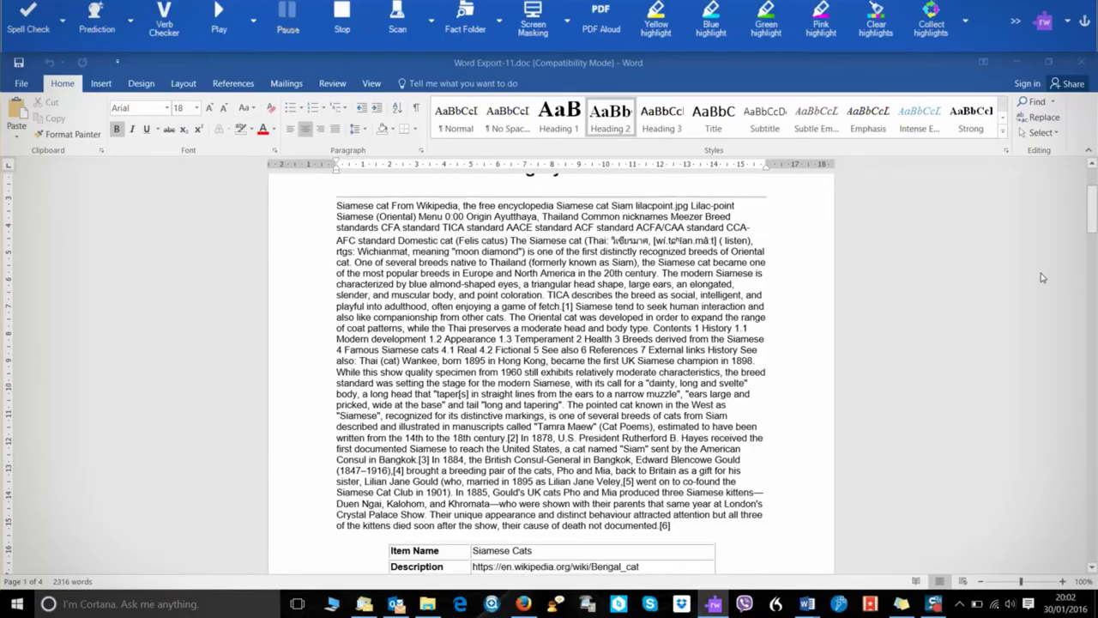
Highlight two Siamese passages in yellow: the opening through "into adulthood, often", and "body, a long head" through "Pho and Mia".
scroll(1042, 277, "down", 5)
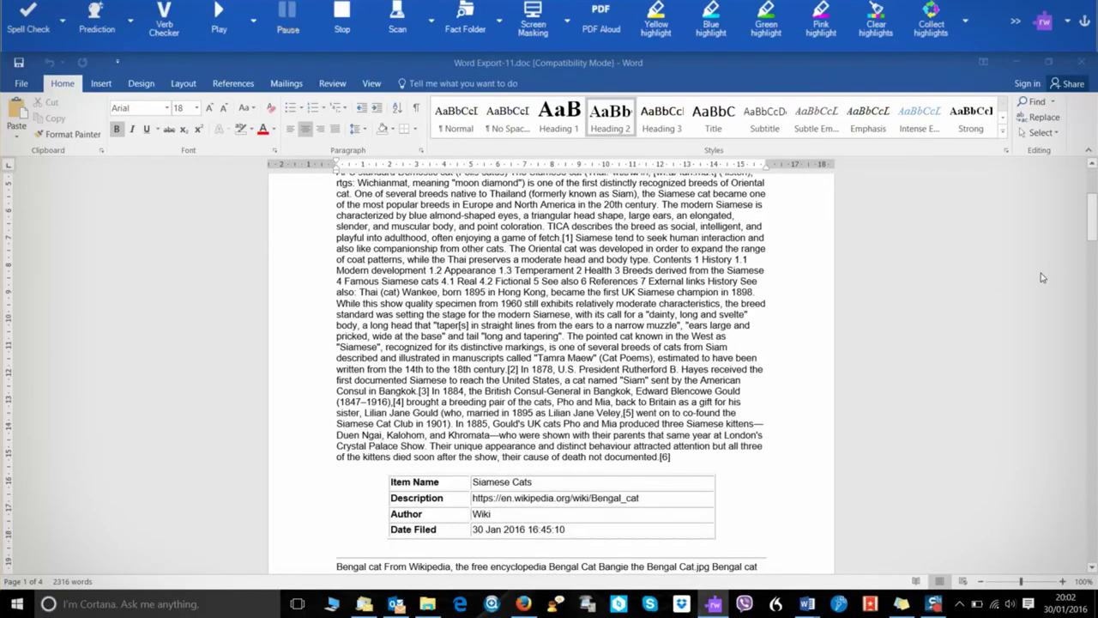
scroll(1042, 278, "up", 3)
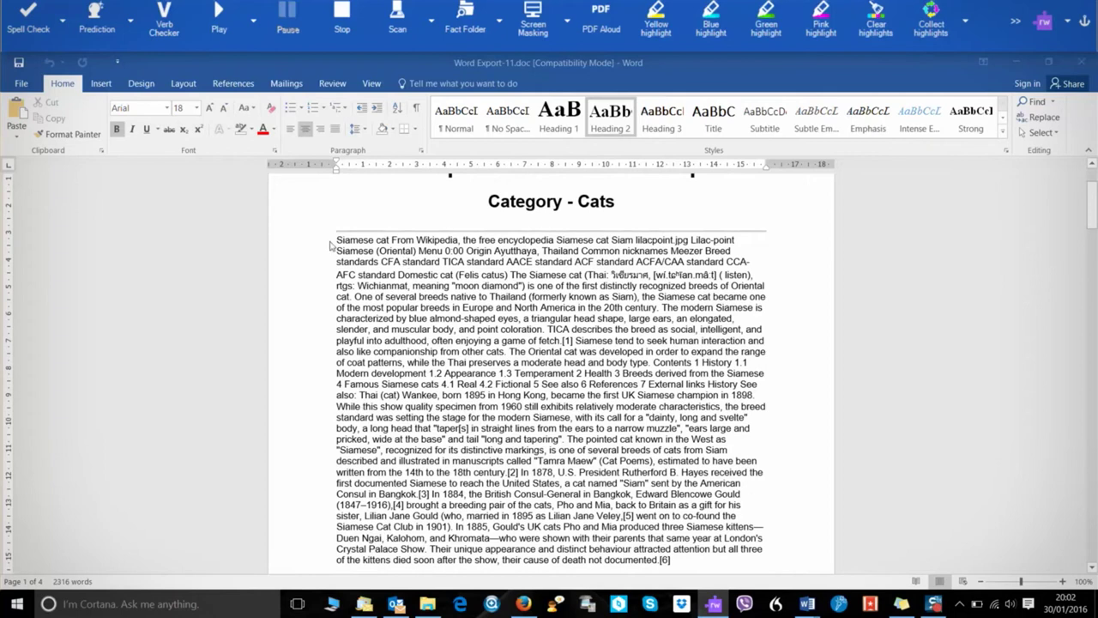
left_click_drag(333, 243, 429, 336)
left_click(656, 22)
scroll(656, 255, "down", 3)
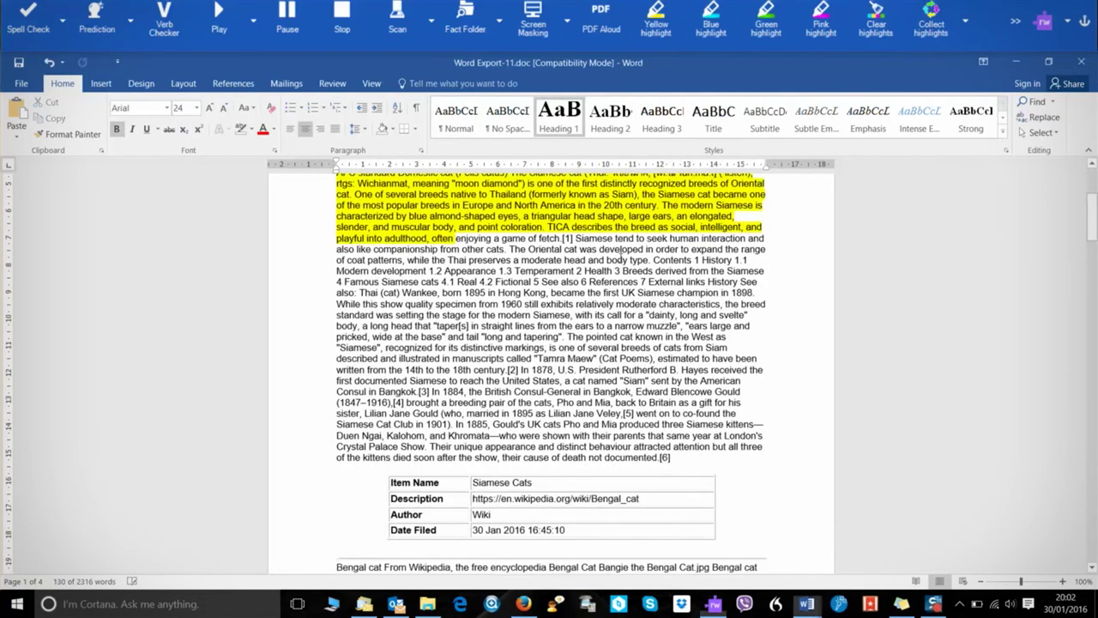
left_click_drag(337, 326, 612, 402)
left_click(656, 21)
Highlight the Bengal text in blue from "and are popular among owners" through "in 1934 in a Belgian".
scroll(728, 253, "down", 3)
scroll(727, 252, "down", 10)
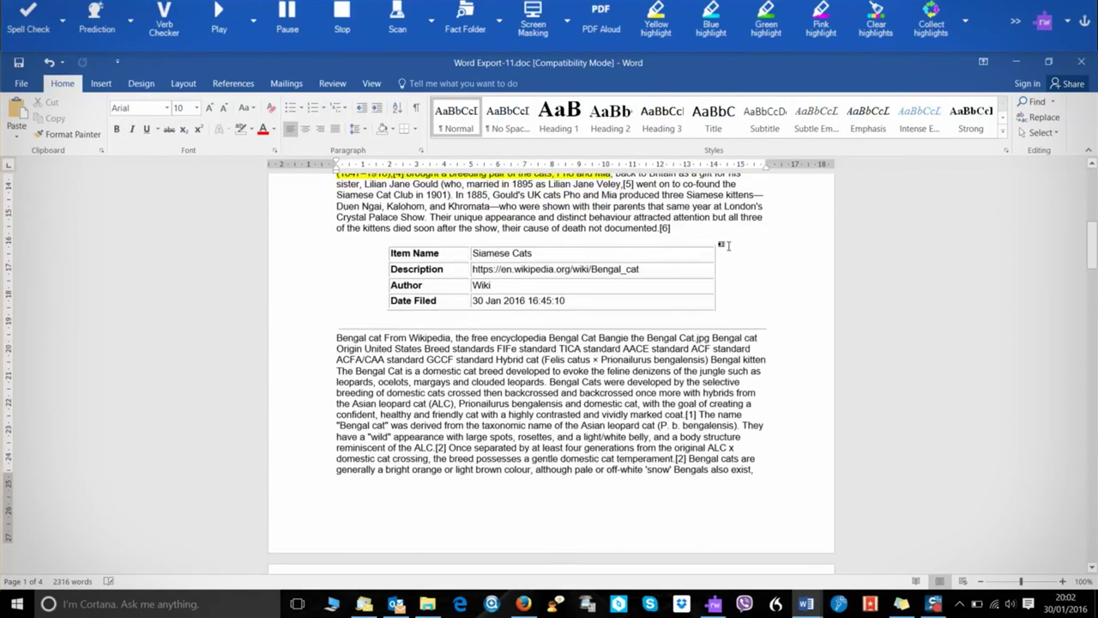
scroll(544, 299, "down", 6)
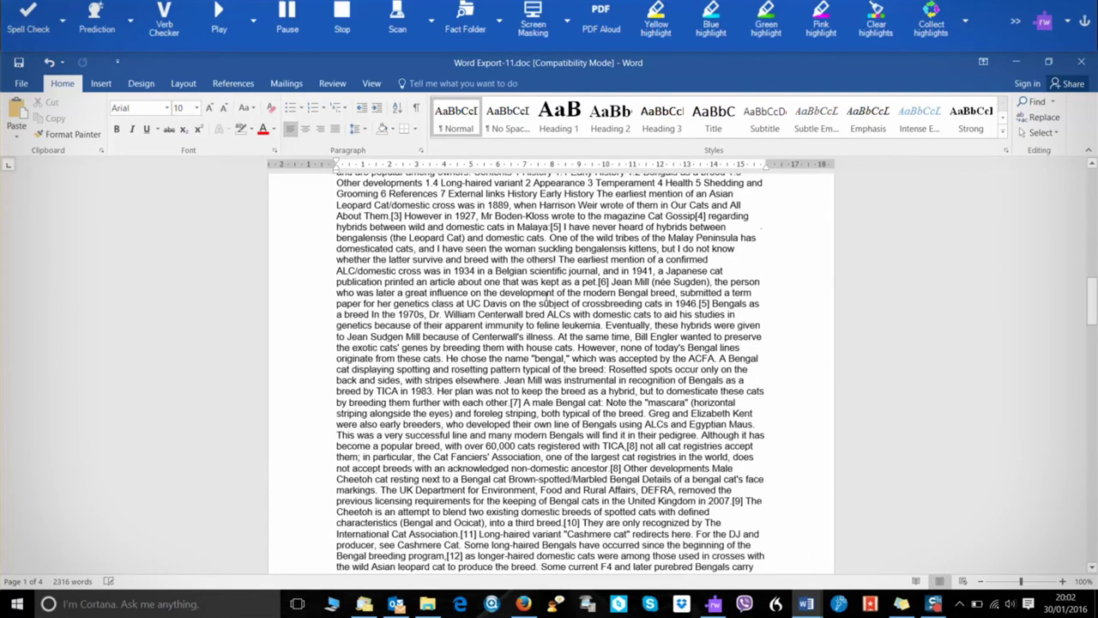
scroll(540, 302, "up", 4)
scroll(537, 302, "up", 1)
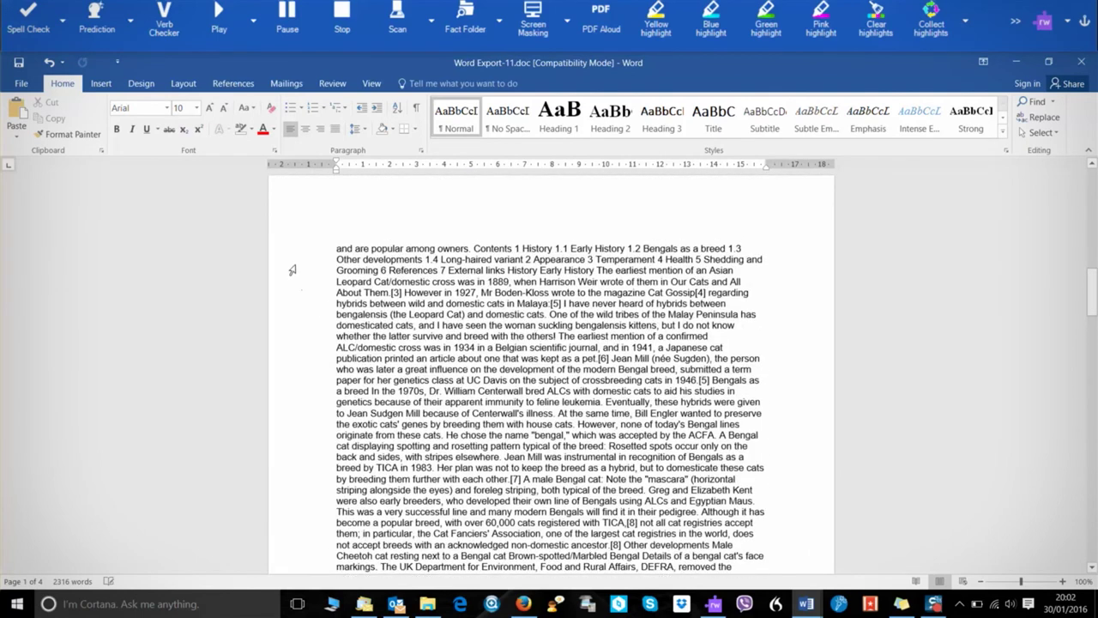
left_click_drag(334, 249, 529, 348)
left_click(710, 22)
Highlight a second Bengal passage in blue, from "rosetting pattern typical of the breed" through "Some long-haired Bengals".
scroll(668, 270, "down", 4)
left_click(573, 320)
left_click_drag(479, 311, 577, 484)
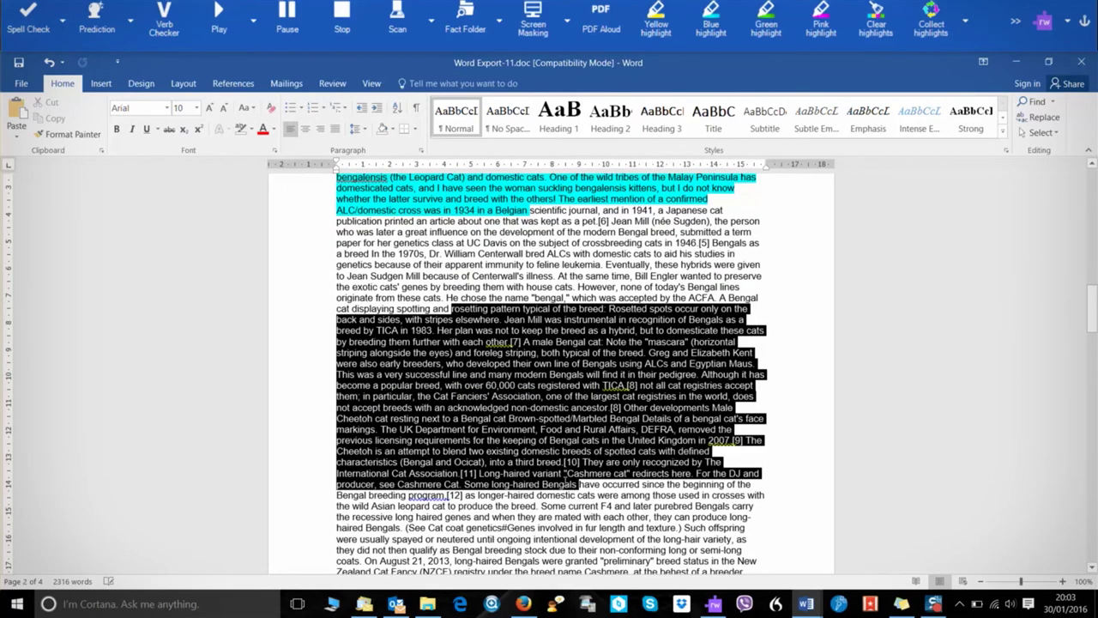
left_click(735, 22)
Highlight the Norwegian Forest passage in green from "Norwegian Forest Cat Club helped" through "The lifespan is".
scroll(801, 388, "down", 15)
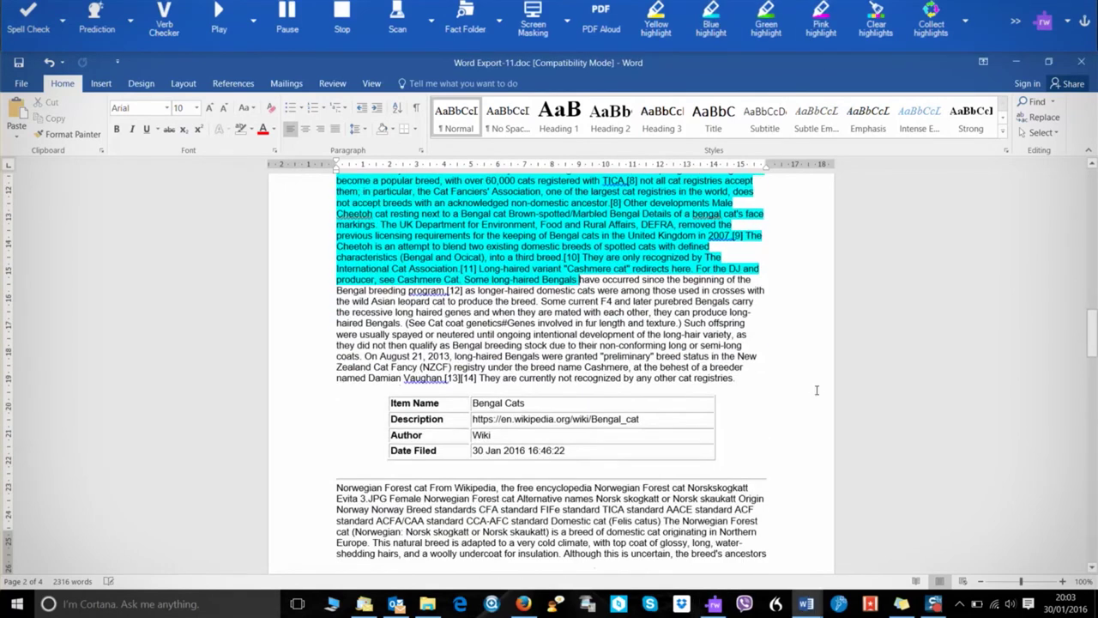
scroll(801, 388, "down", 5)
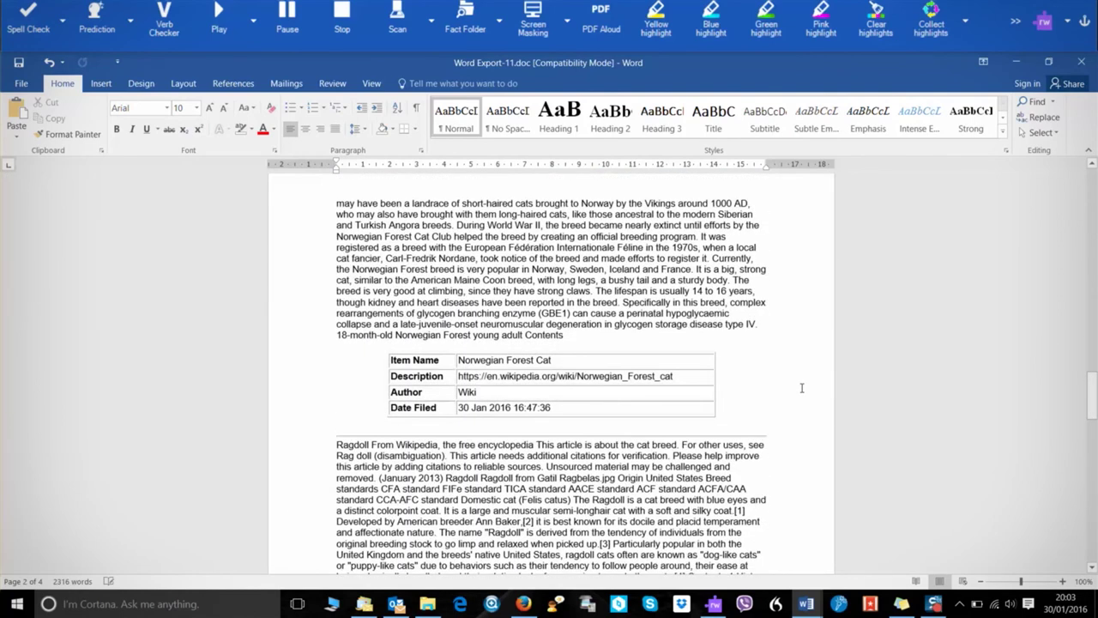
left_click_drag(338, 232, 659, 292)
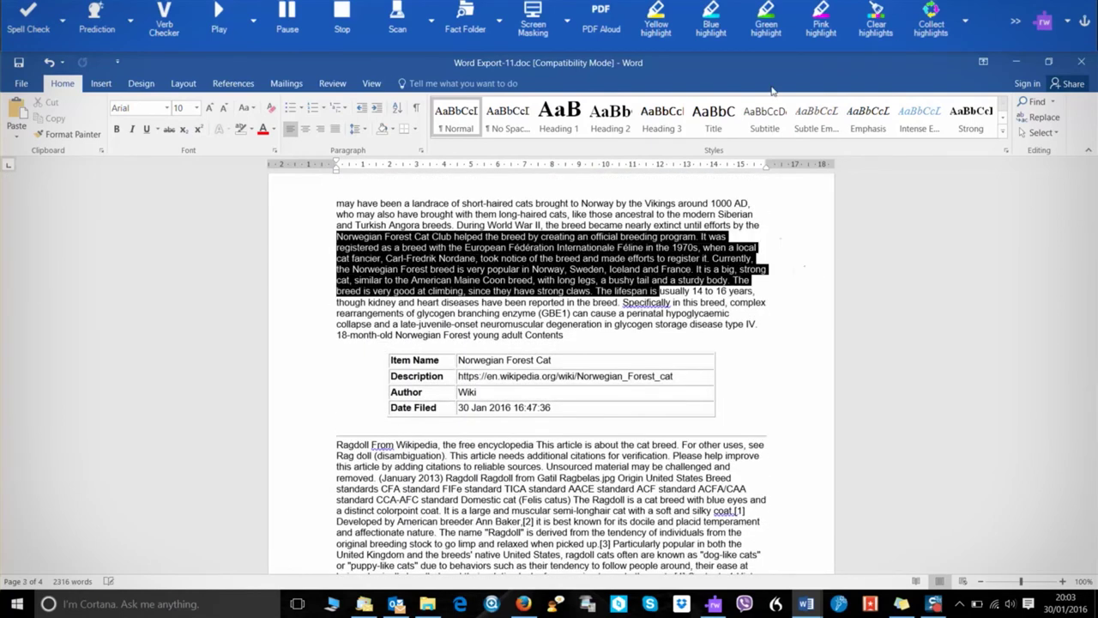
left_click(766, 21)
Highlight the Ragdoll passage in pink from "Daddy Warbucks to Fugianna" through "gaining mainstream recognition for".
scroll(794, 377, "down", 15)
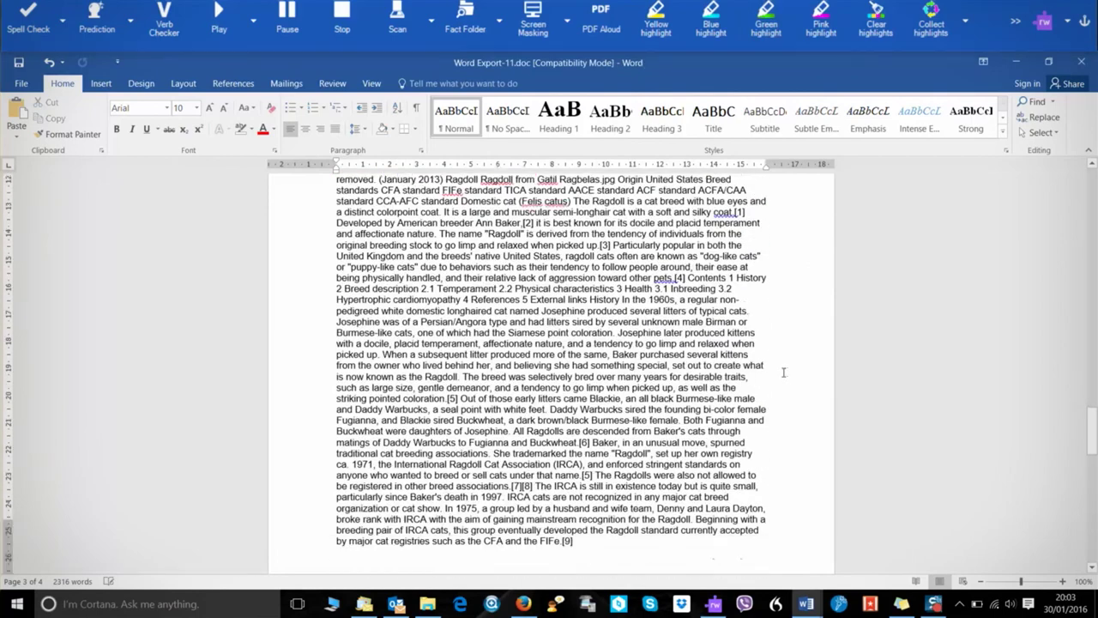
left_click_drag(383, 260, 642, 338)
left_click(821, 21)
Collect the yellow, blue, green and pink highlights ordered by color with an APA bibliography, and review the collected document.
scroll(937, 268, "up", 15)
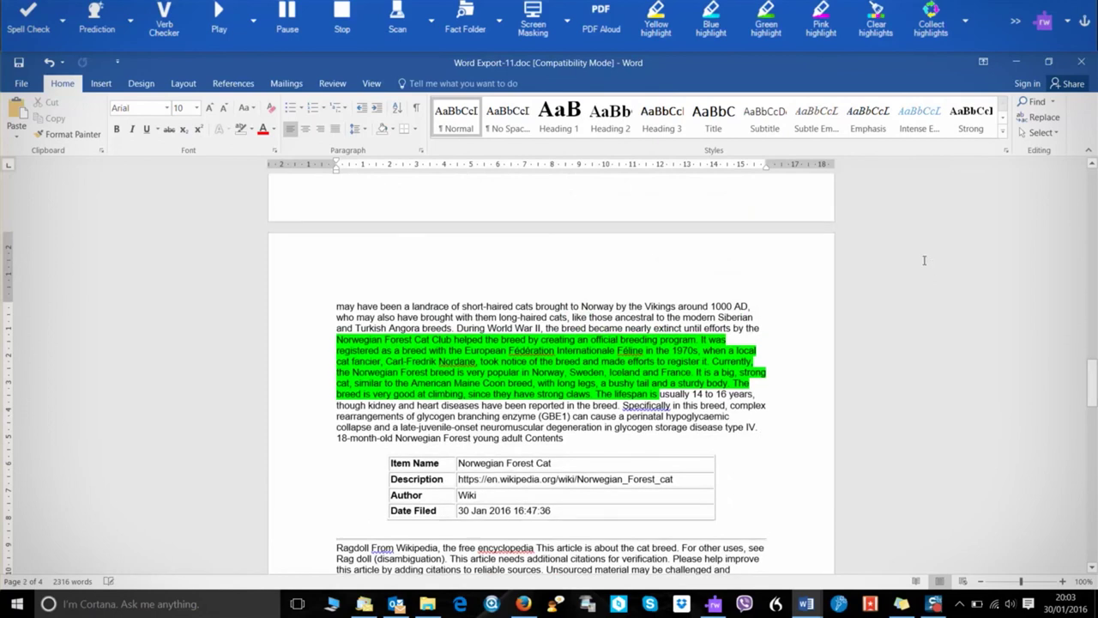
left_click(937, 12)
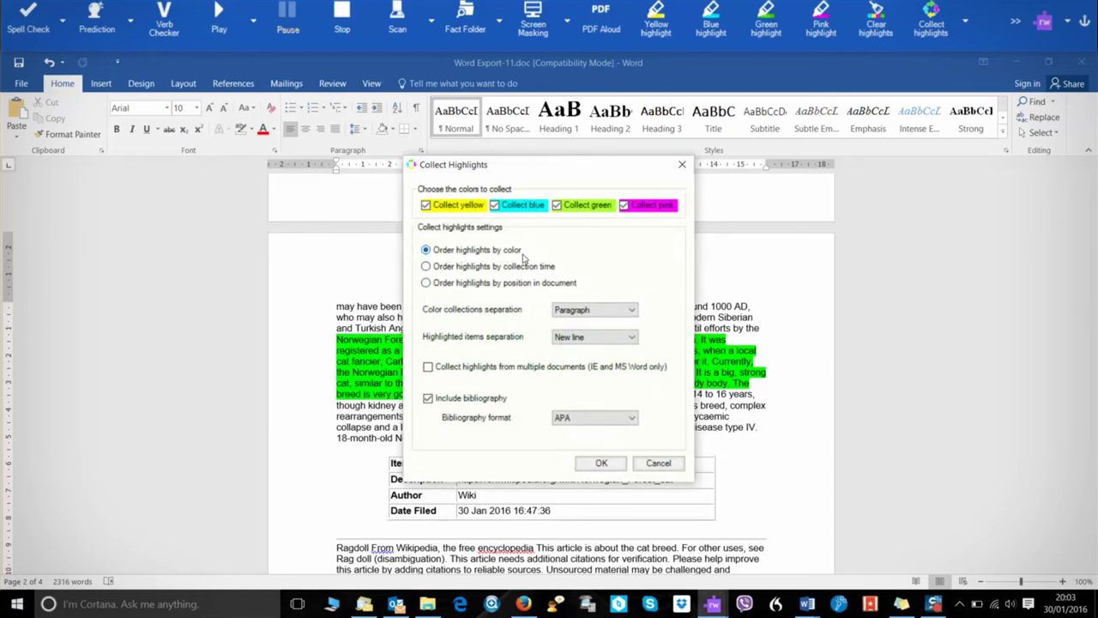
left_click(609, 466)
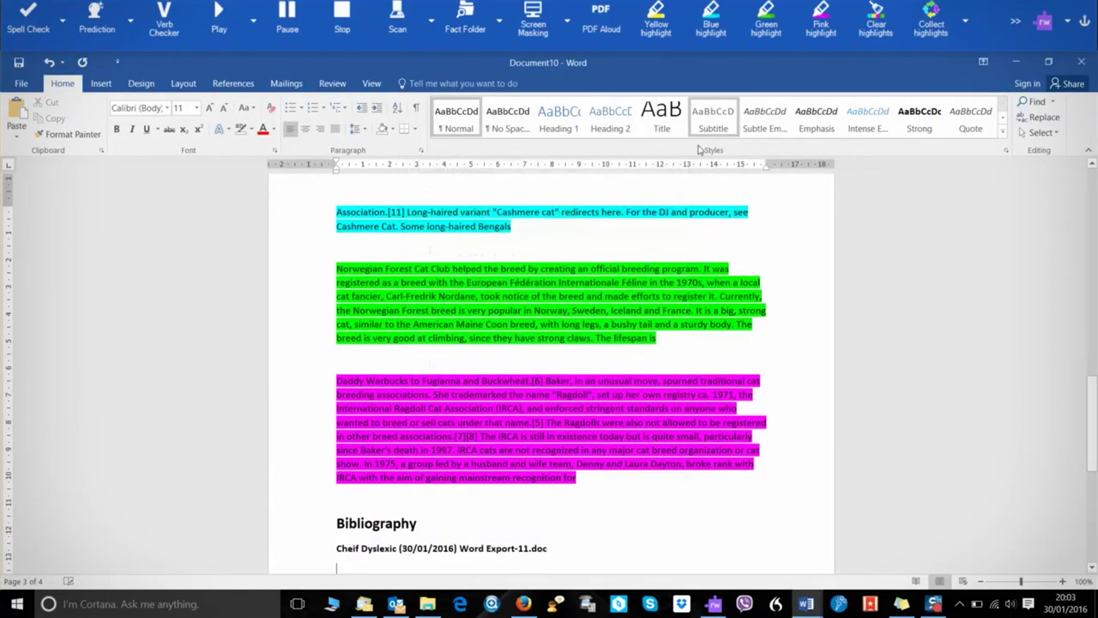
scroll(774, 302, "up", 10)
scroll(774, 302, "up", 5)
scroll(772, 300, "down", 15)
scroll(755, 314, "down", 5)
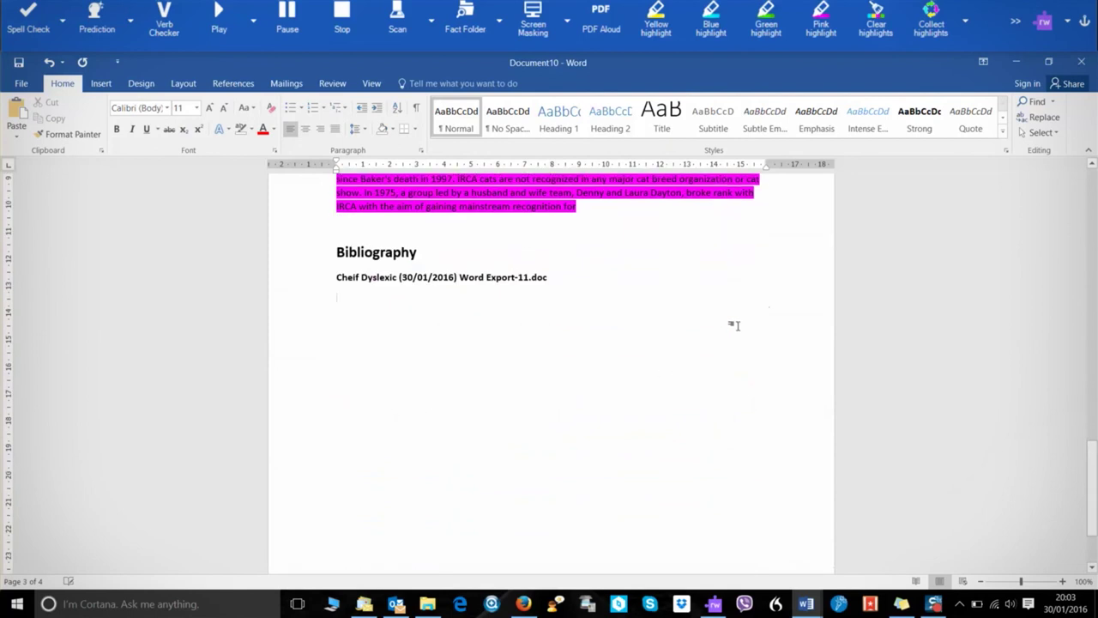